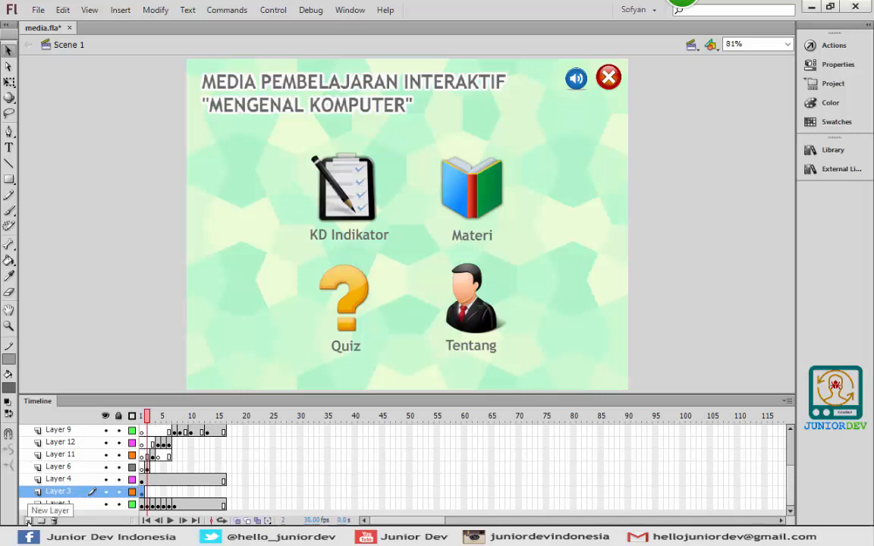
Add a new layer directly above Layer 3 and create a new symbol of type Movie Clip
click(27, 521)
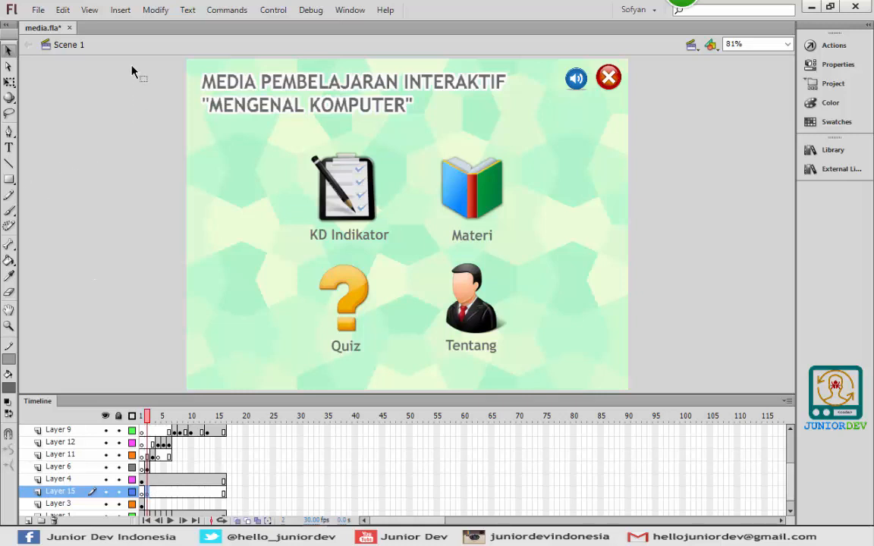
click(122, 10)
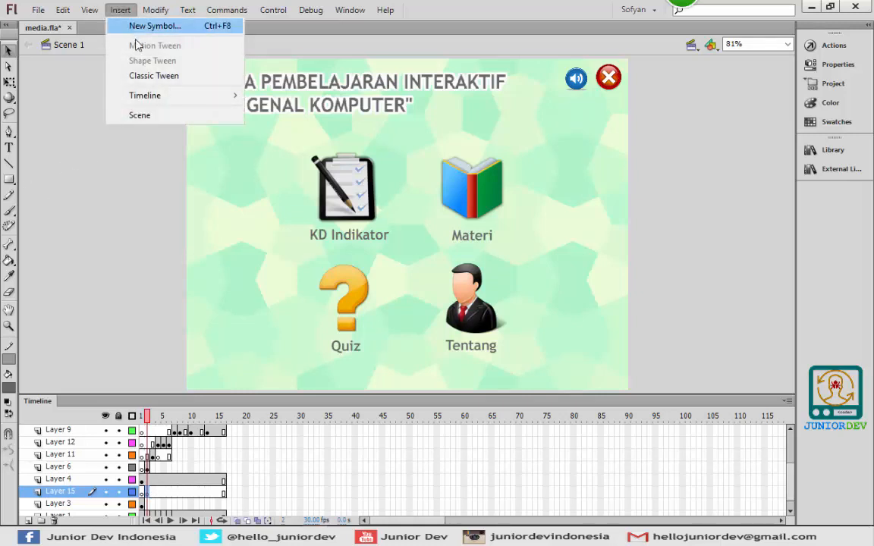
click(142, 27)
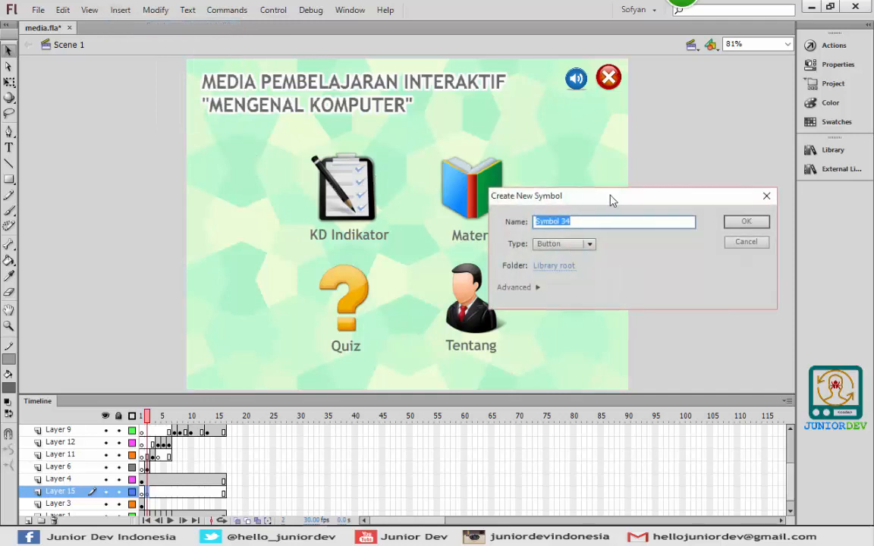
drag(613, 199, 306, 120)
click(288, 175)
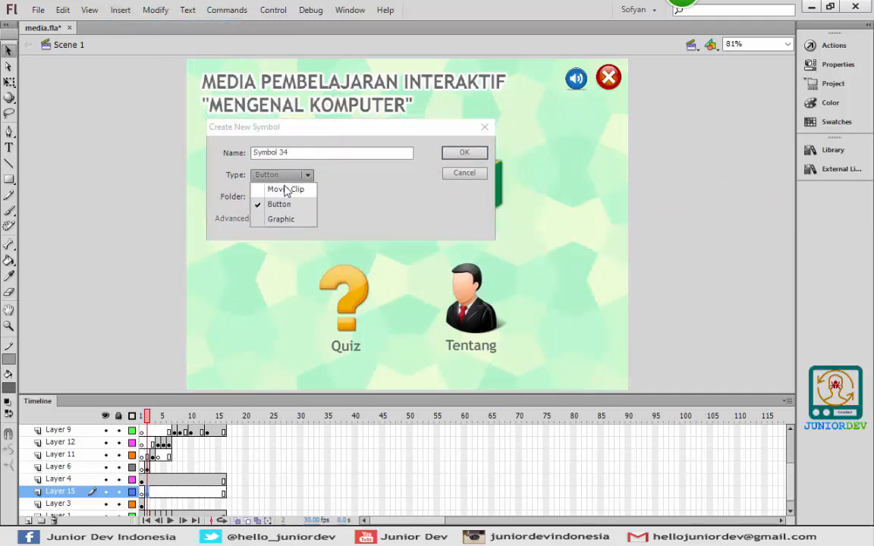
click(286, 190)
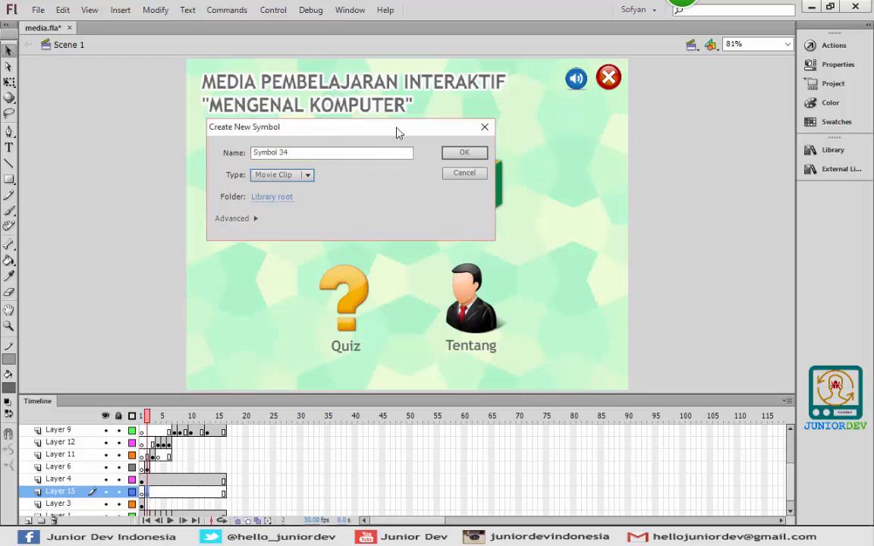
drag(398, 133, 424, 137)
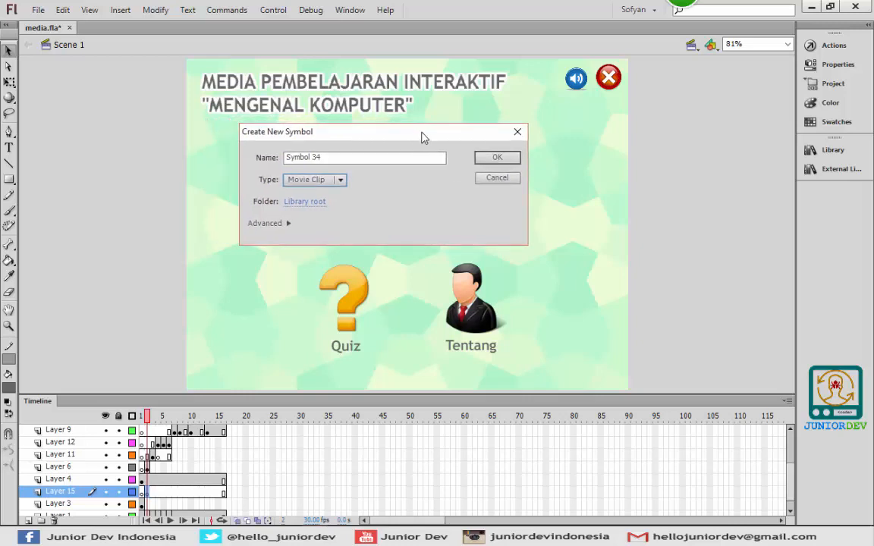
click(498, 160)
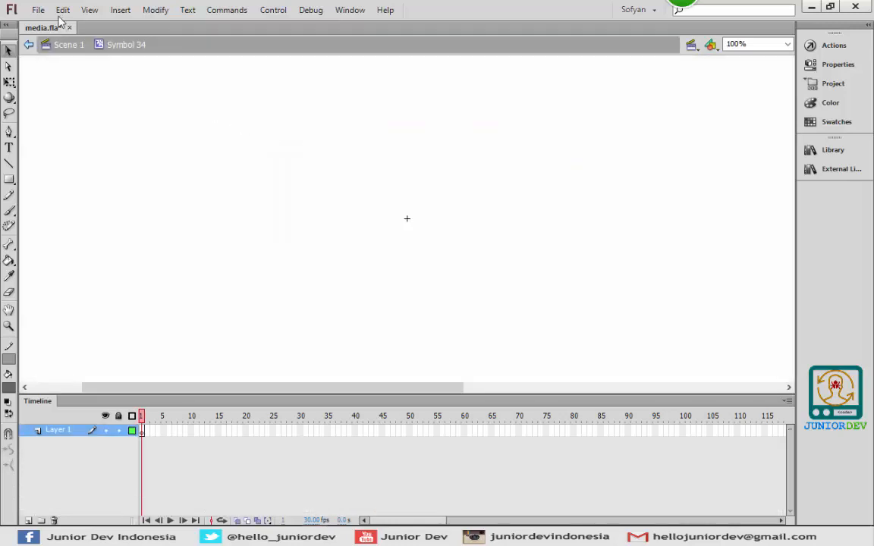
Filter the import files to GIF images, import balon.gif onto the movie clip's stage, and return to Scene 1
click(38, 10)
mouse_move(184, 215)
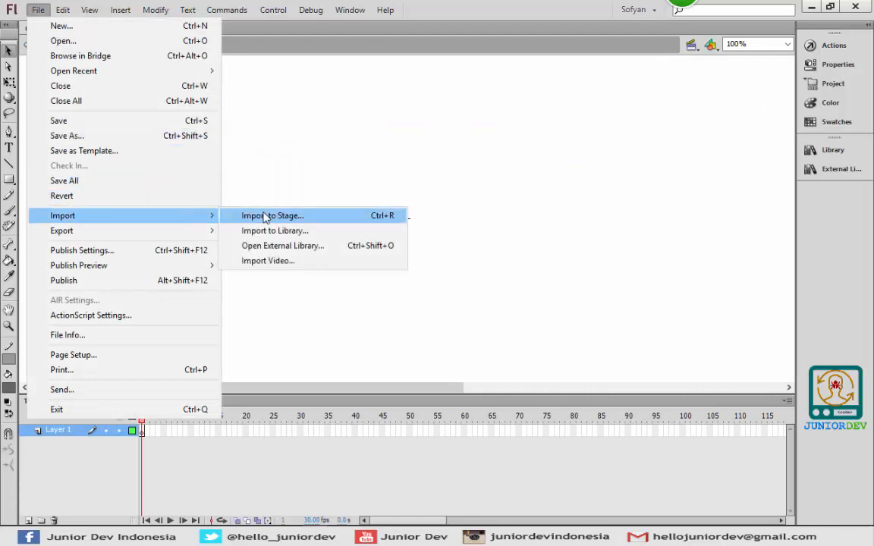
click(282, 217)
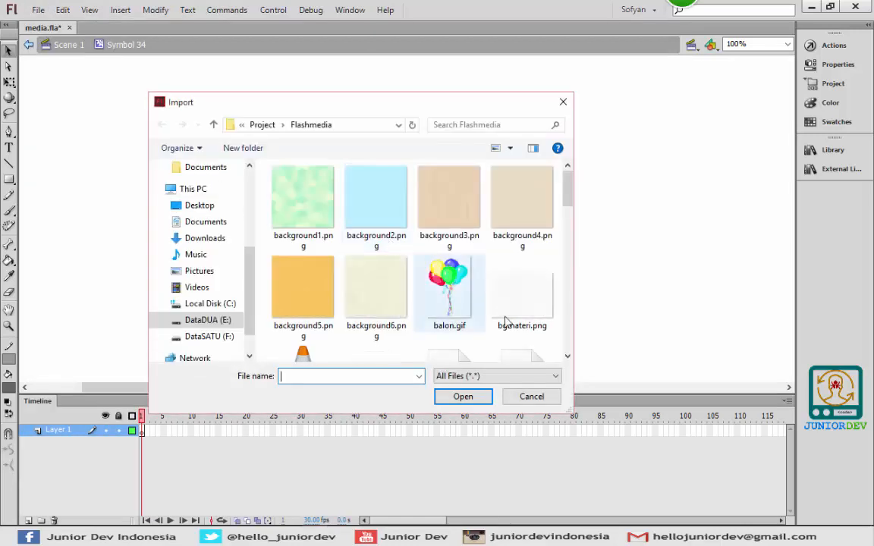
click(514, 377)
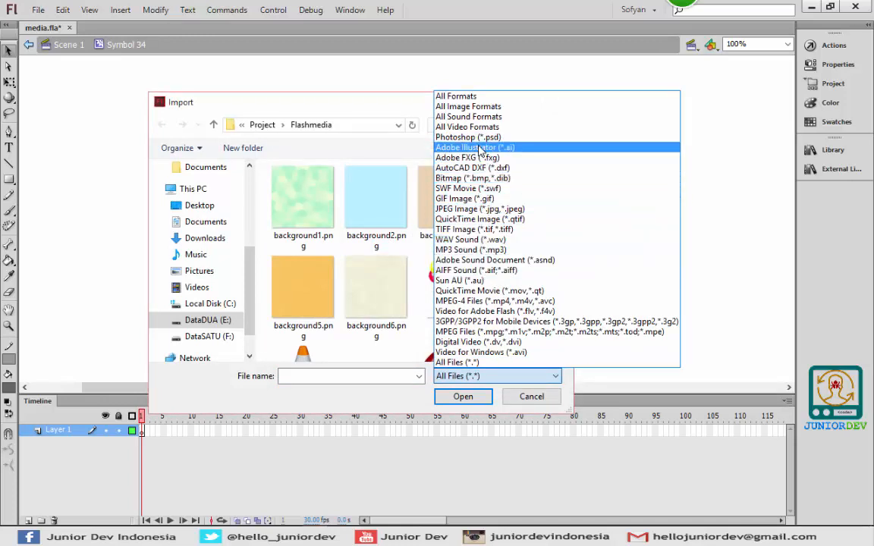
click(469, 199)
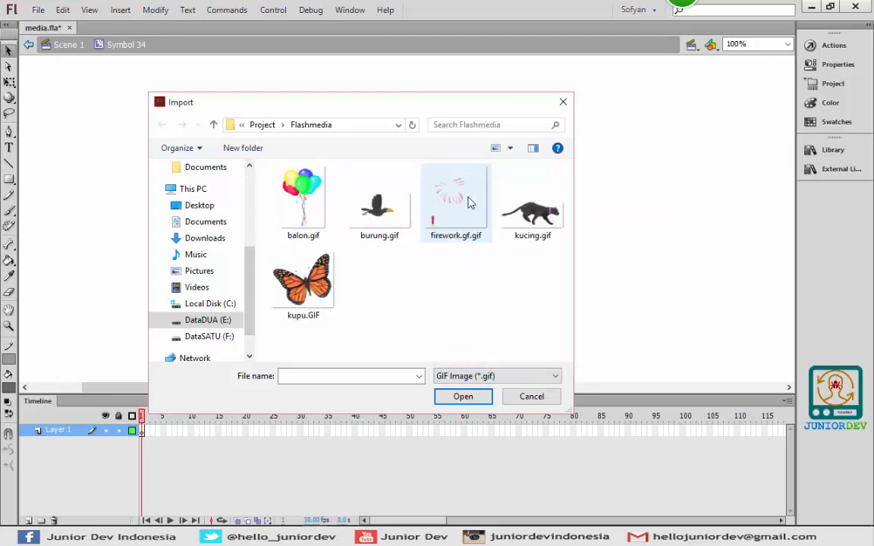
click(305, 214)
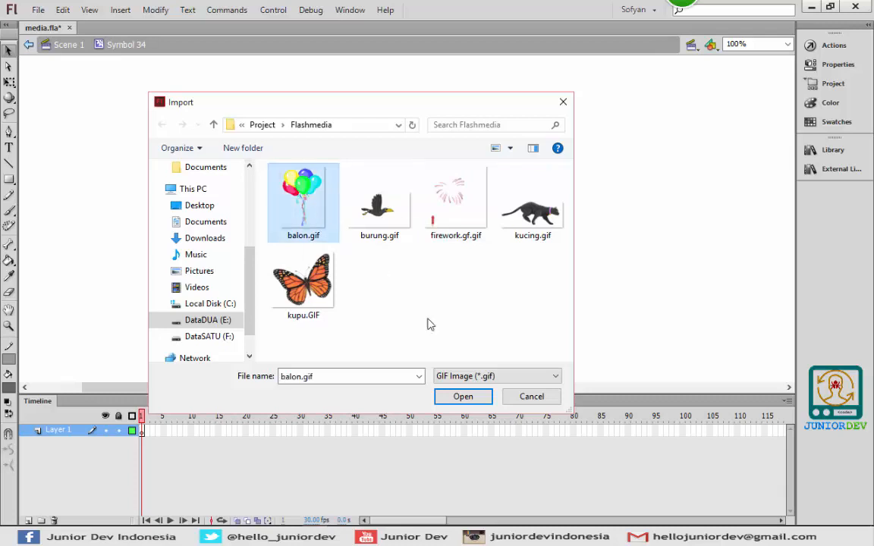
click(463, 396)
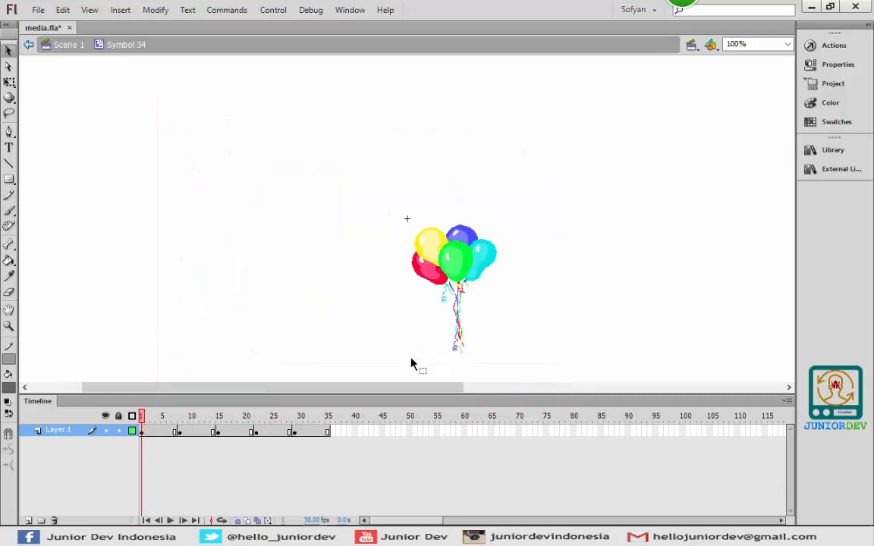
click(66, 47)
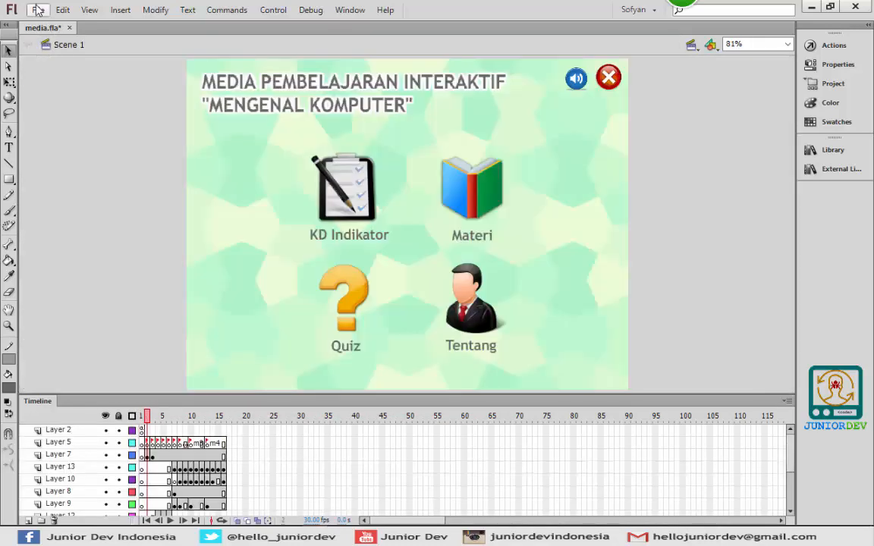
Create another Movie Clip symbol with burung.gif imported onto its stage, and return to Scene 1
click(121, 10)
click(124, 24)
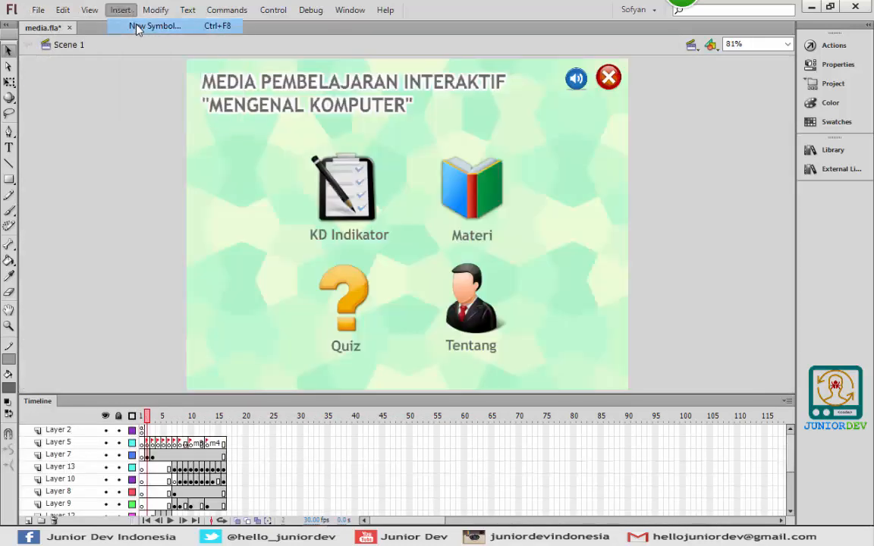
click(497, 159)
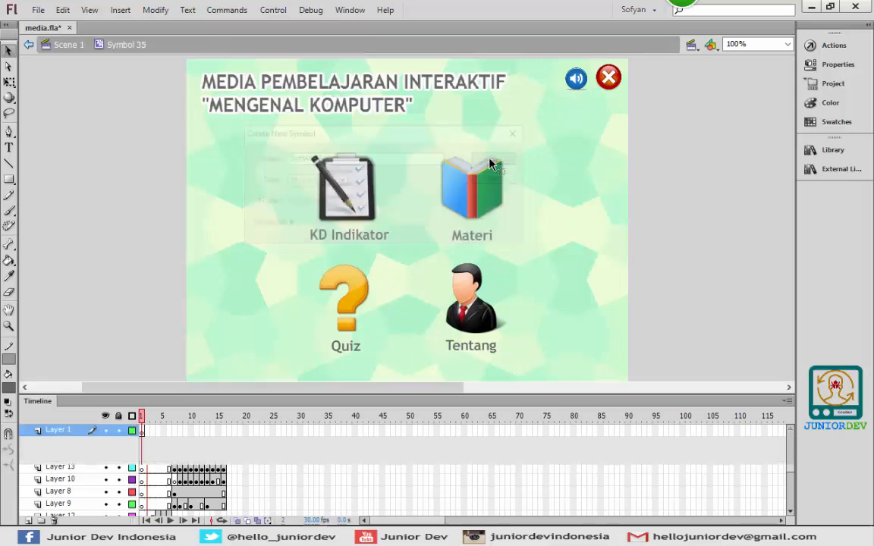
click(39, 11)
mouse_move(173, 219)
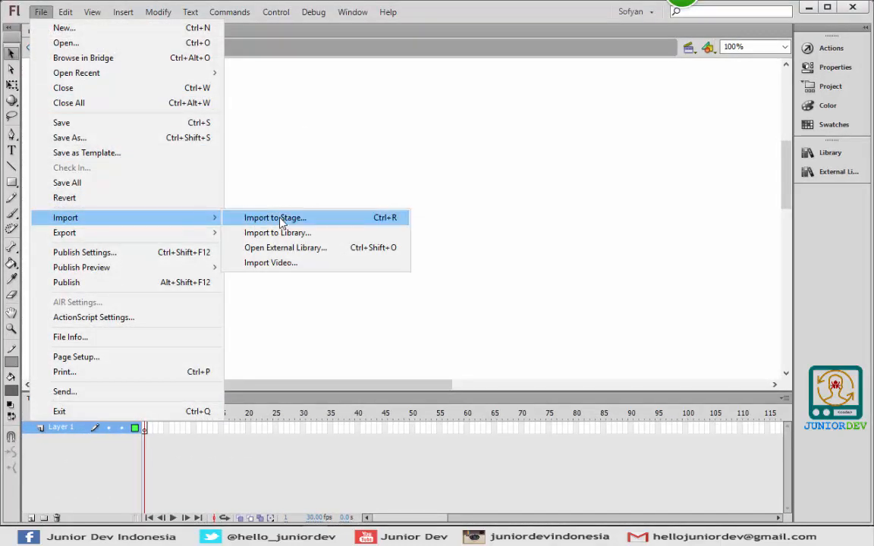
click(293, 220)
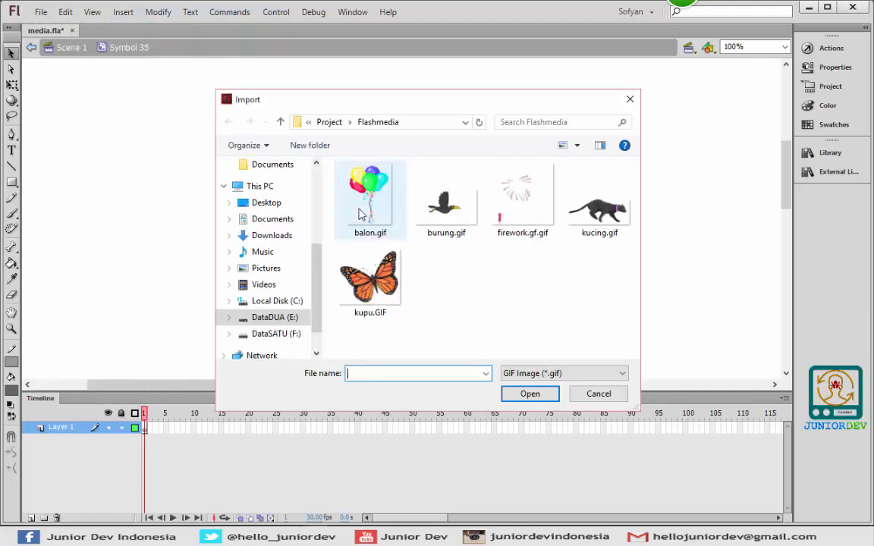
double_click(448, 216)
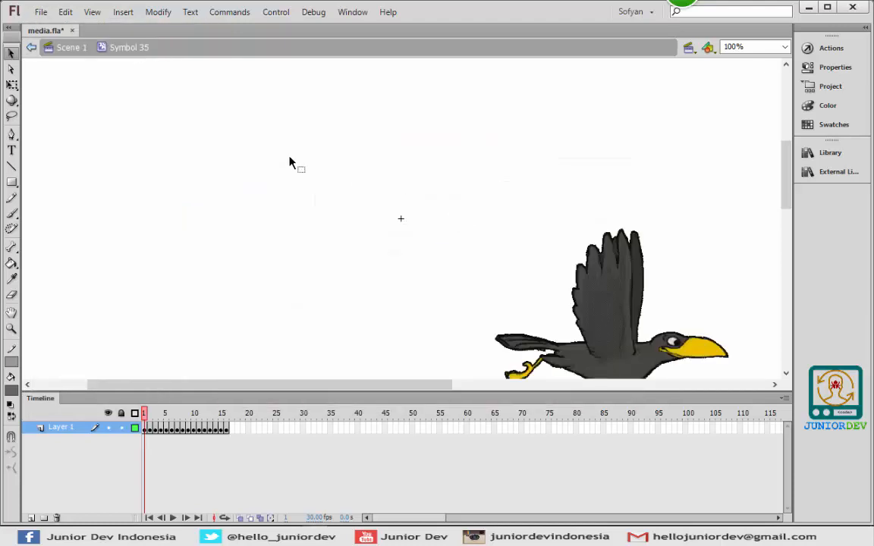
click(66, 47)
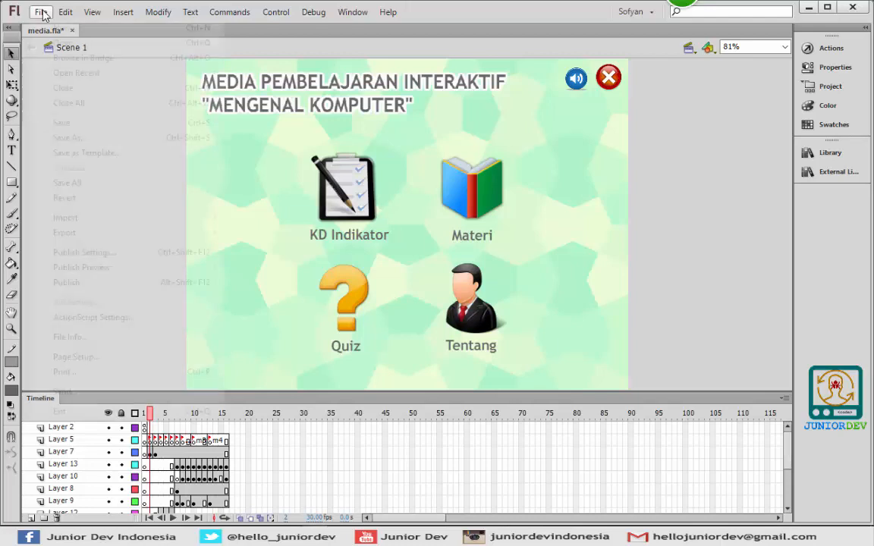
click(41, 12)
mouse_move(167, 228)
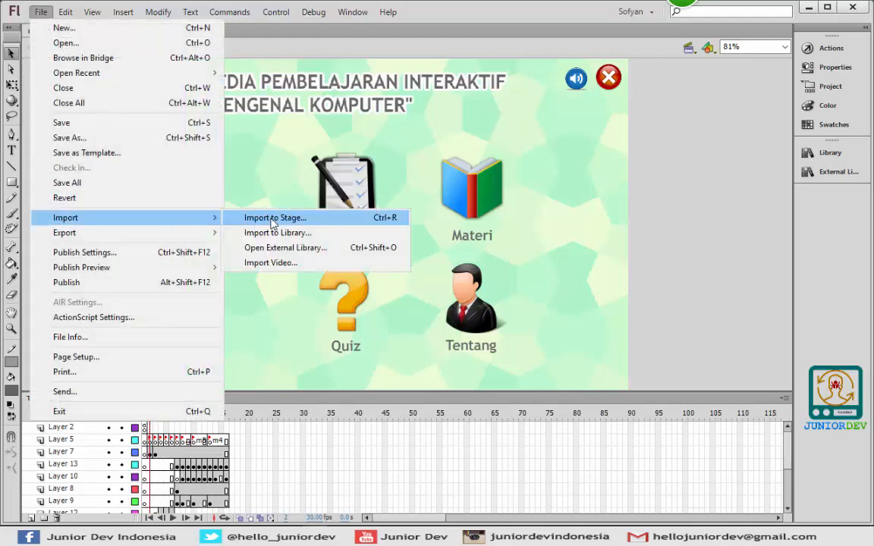
click(301, 220)
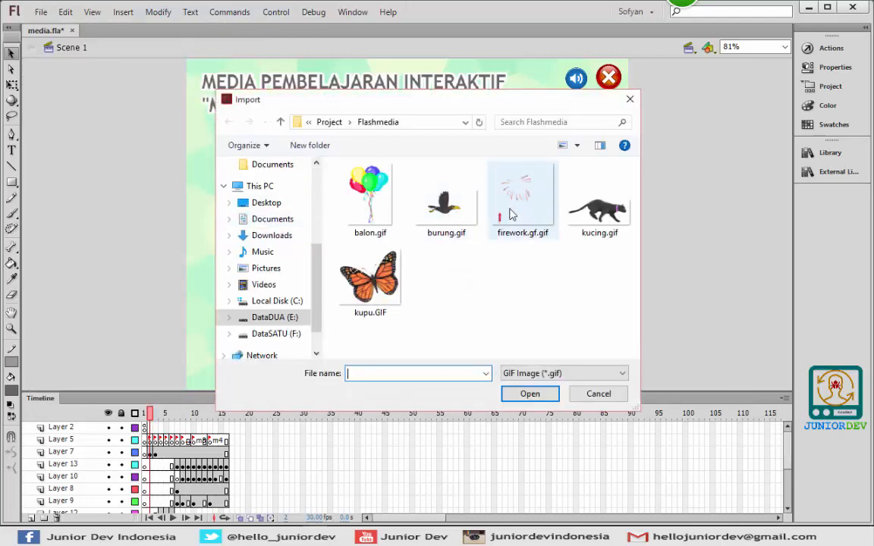
click(536, 212)
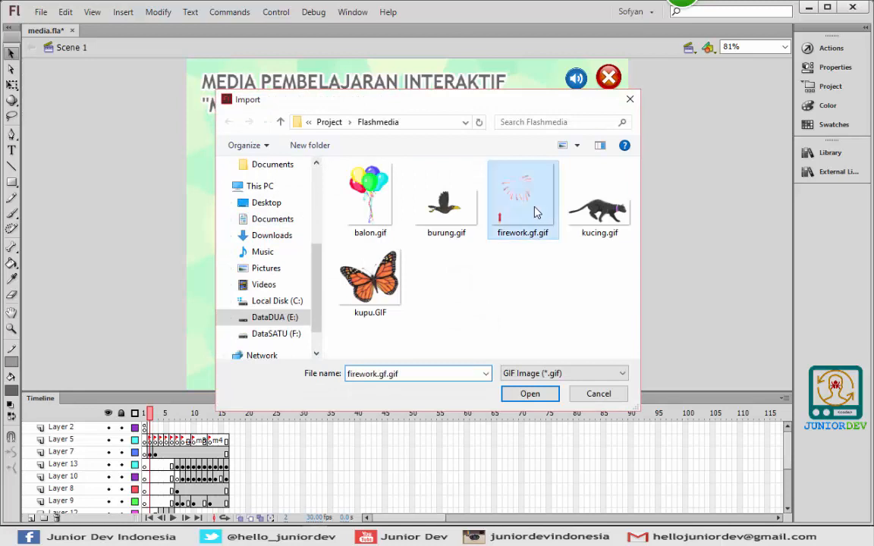
click(538, 394)
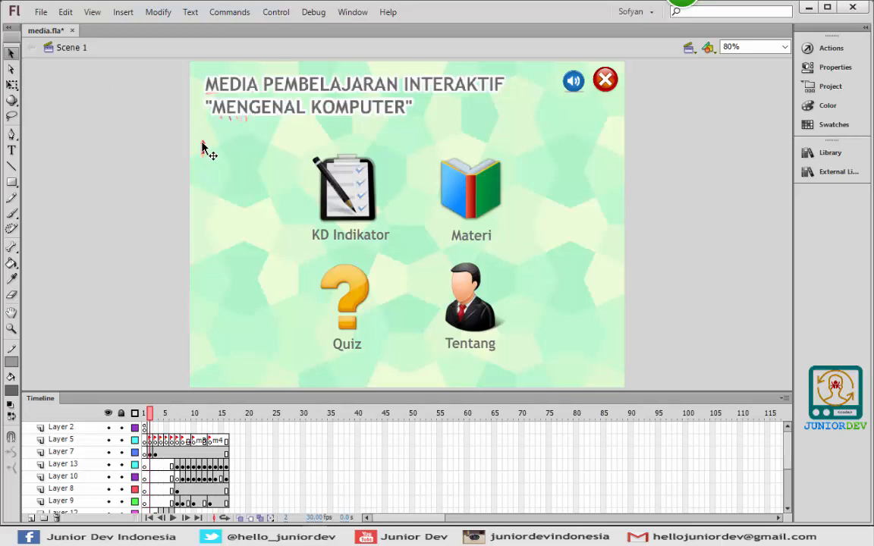
click(203, 144)
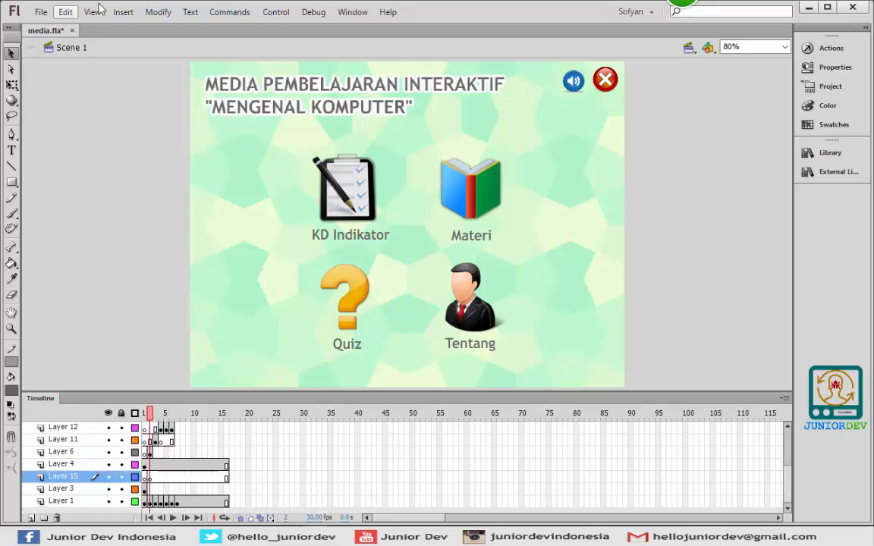
Create another Movie Clip symbol with firework.gf.gif imported onto its stage, and return to Scene 1
click(122, 12)
click(157, 27)
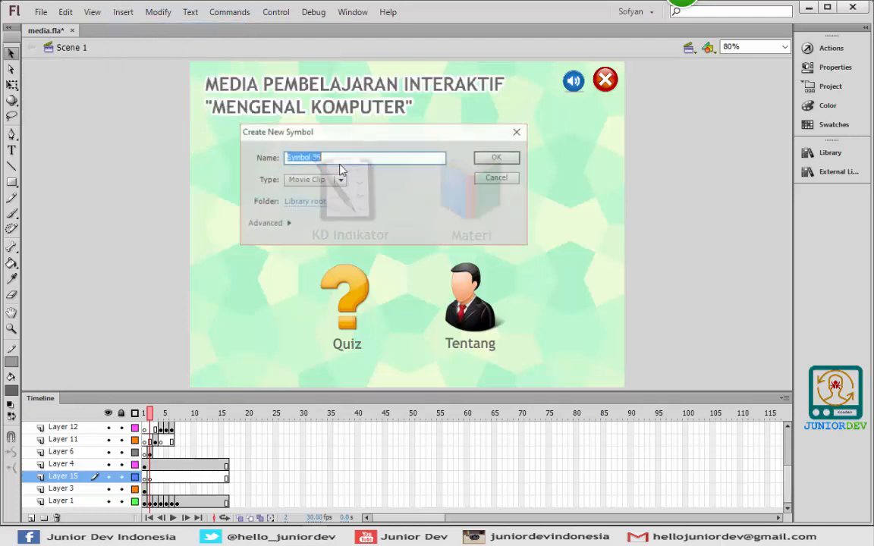
click(500, 159)
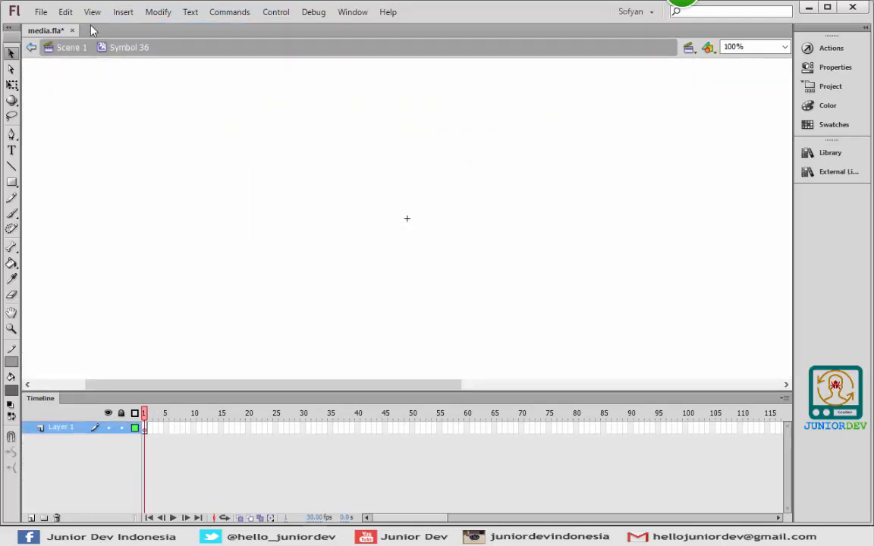
click(41, 12)
mouse_move(210, 218)
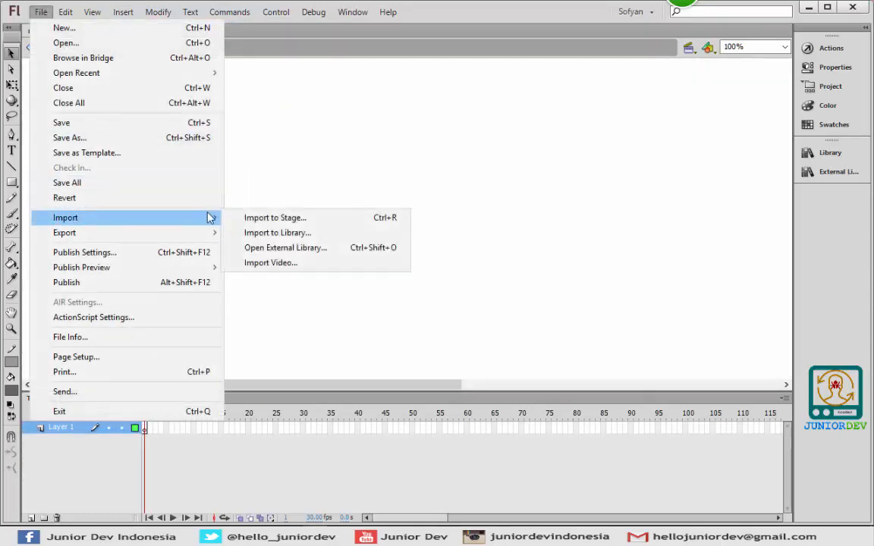
click(248, 219)
key(Right)
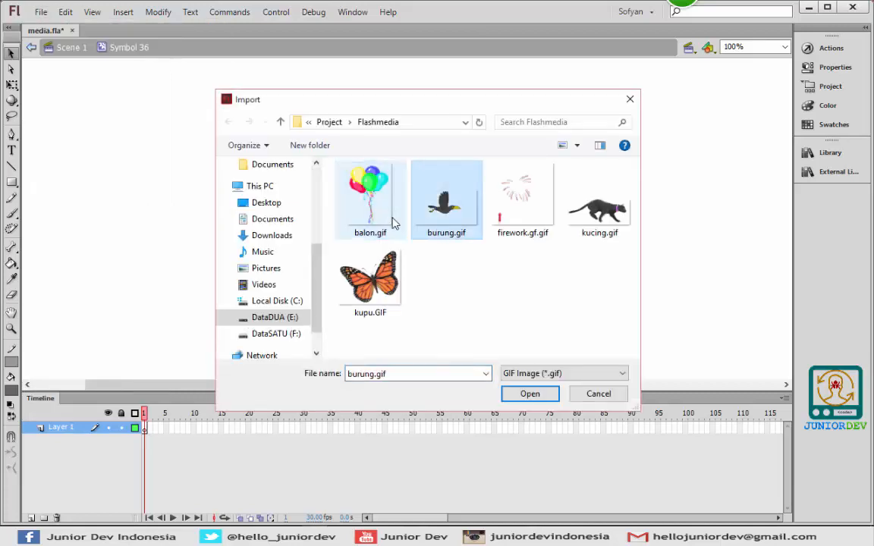
key(Right)
key(Return)
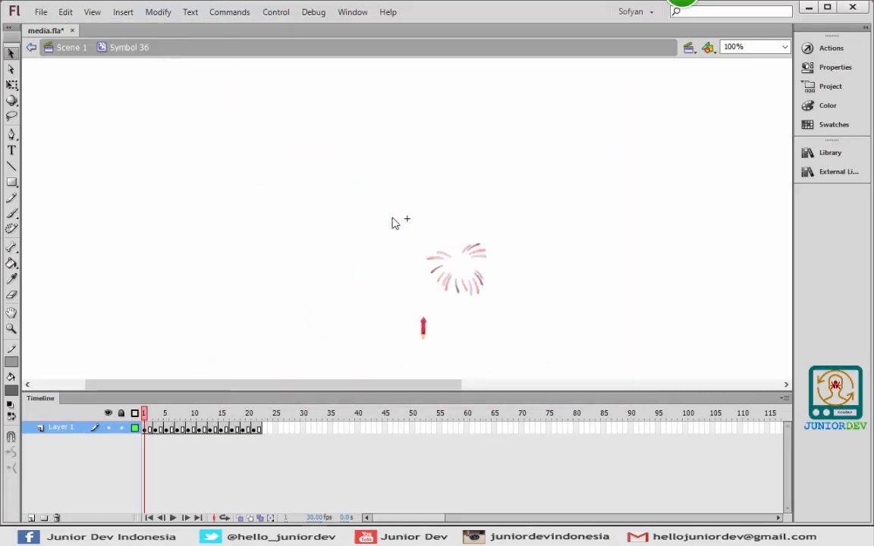
click(72, 47)
click(41, 12)
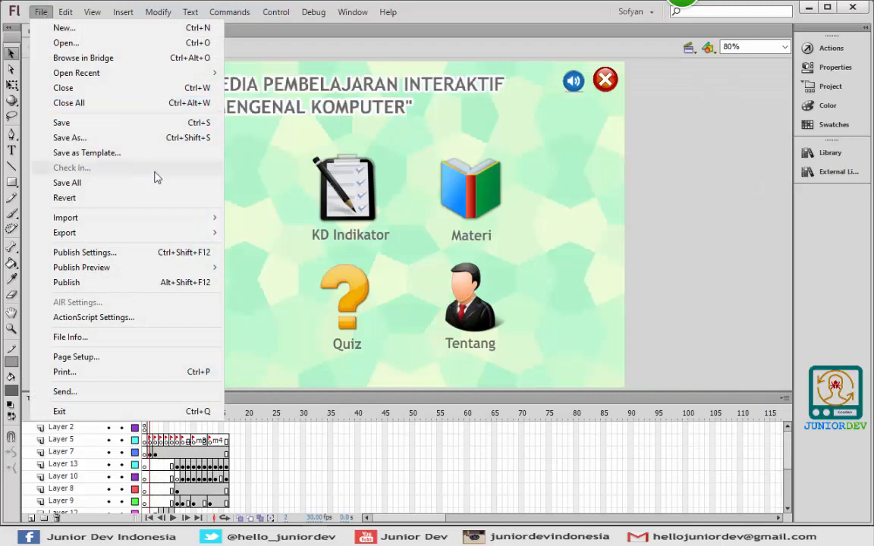
mouse_move(211, 216)
click(244, 219)
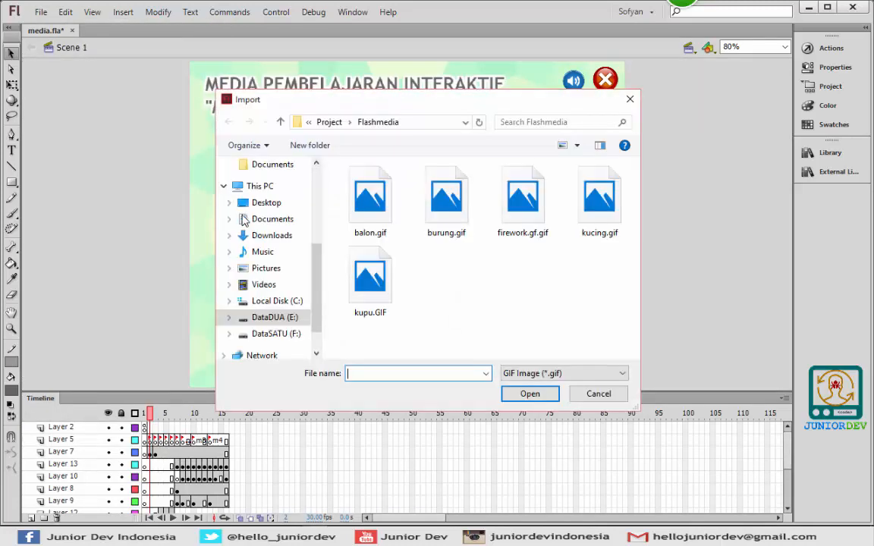
key(Escape)
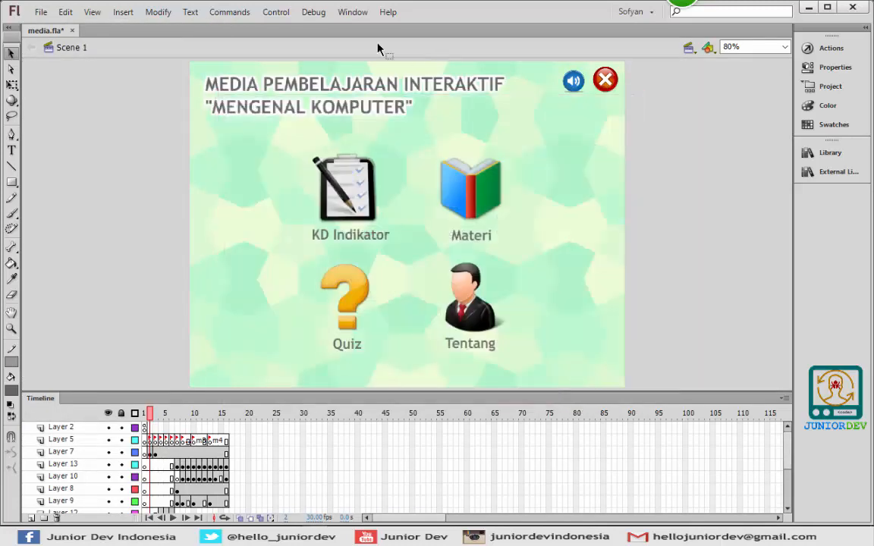
Create one more empty Movie Clip symbol from Scene 1
click(123, 12)
click(136, 27)
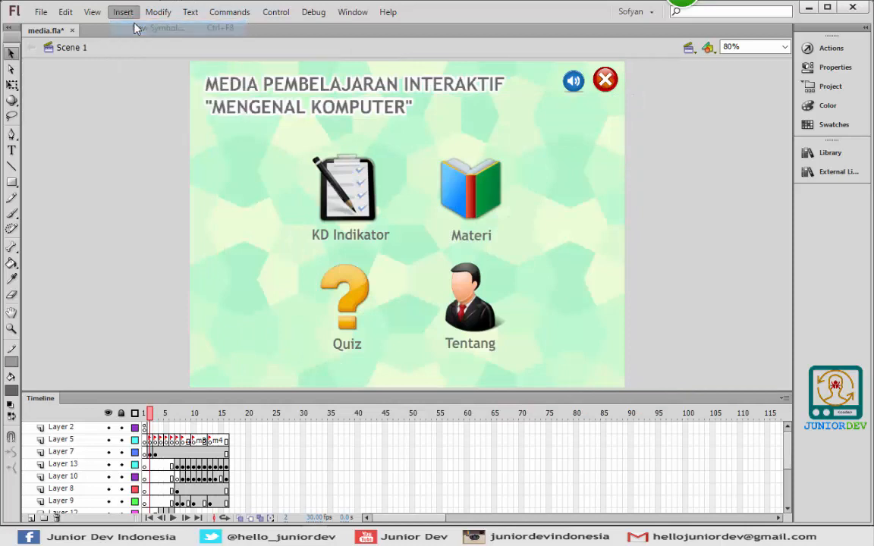
key(Return)
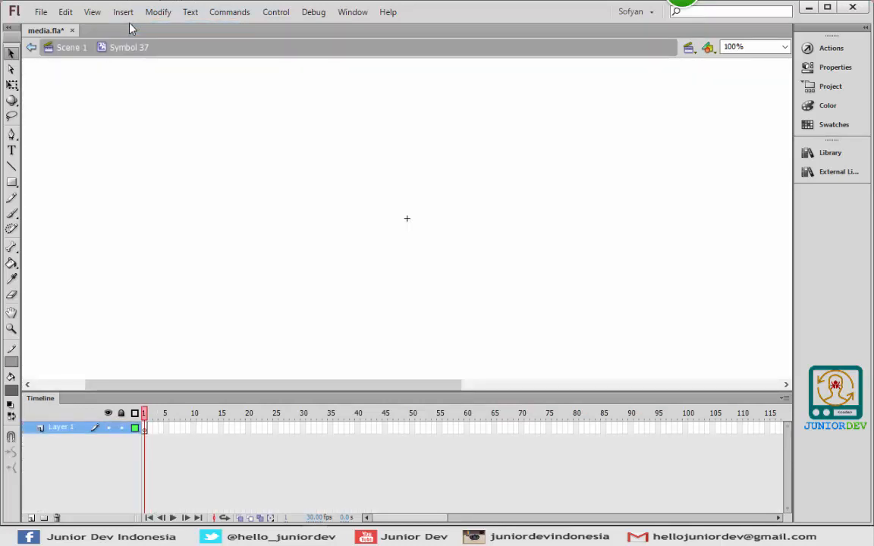
Import kucing.gif onto the empty movie clip's stage and return to Scene 1
click(42, 16)
mouse_move(185, 216)
click(270, 218)
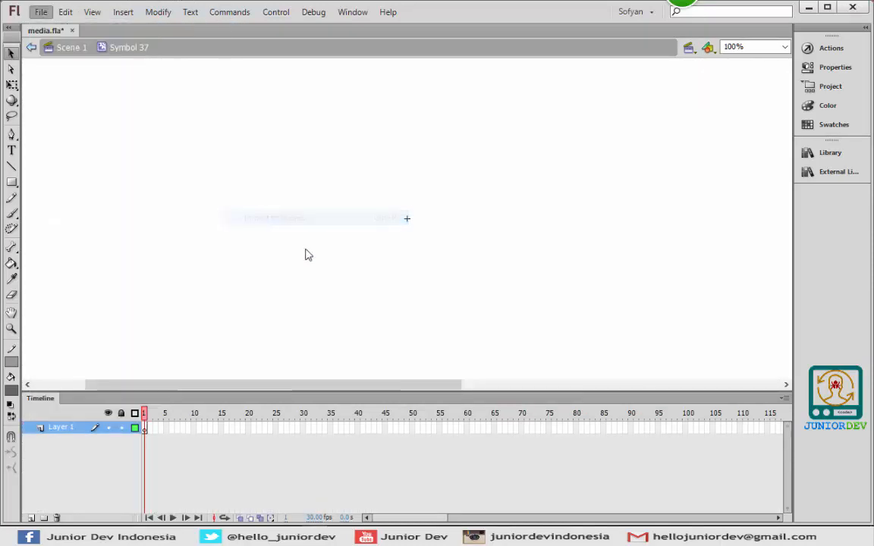
click(607, 201)
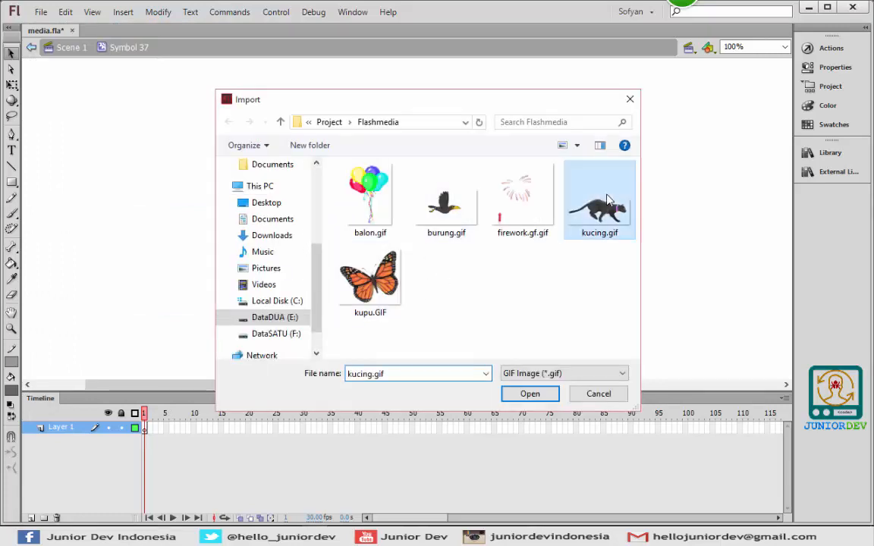
double_click(607, 201)
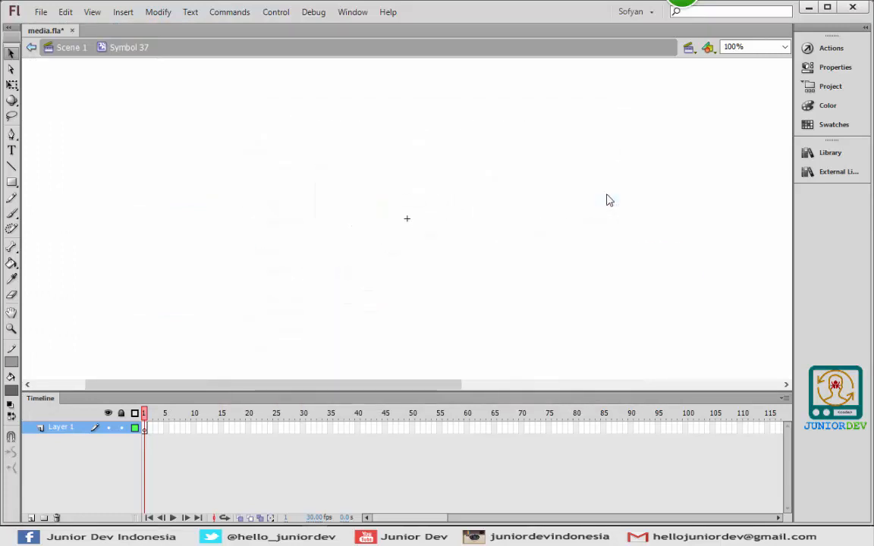
click(74, 52)
Create another Movie Clip symbol with kupu.GIF imported onto its stage, and return to Scene 1
click(123, 13)
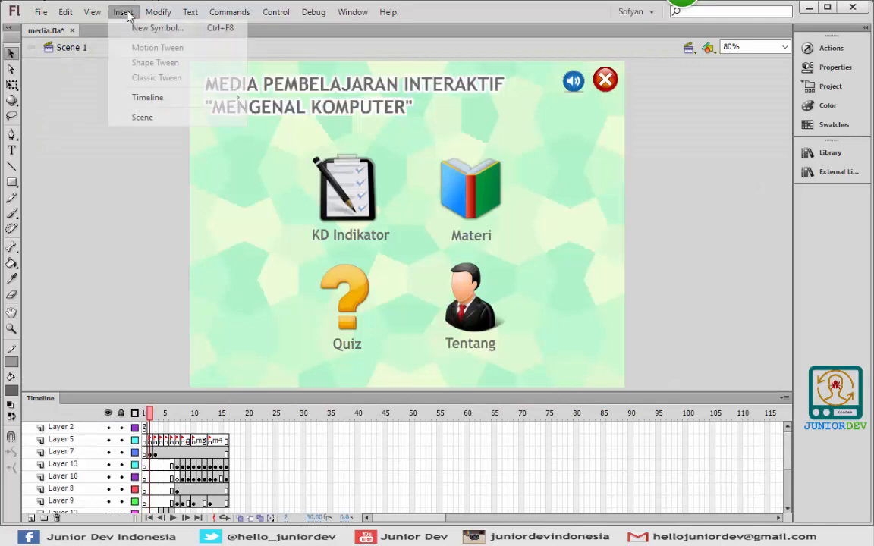
click(144, 28)
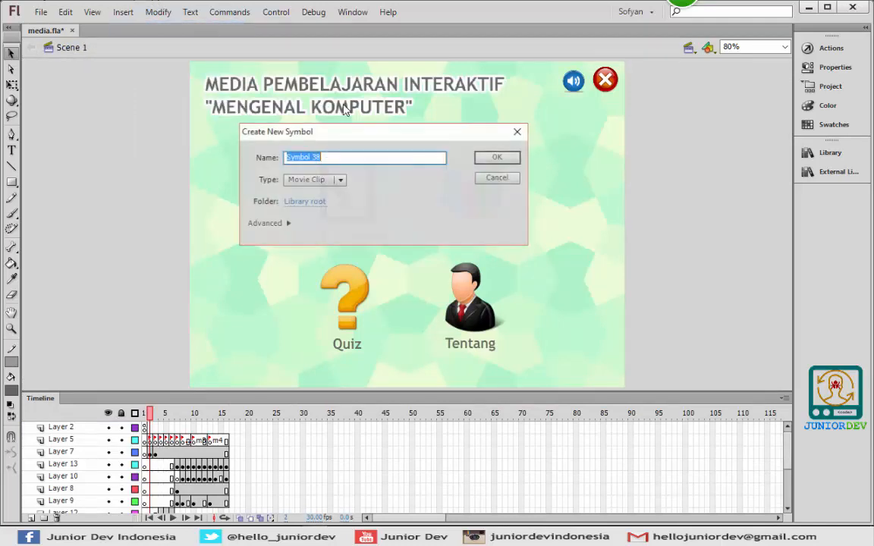
click(498, 158)
click(41, 12)
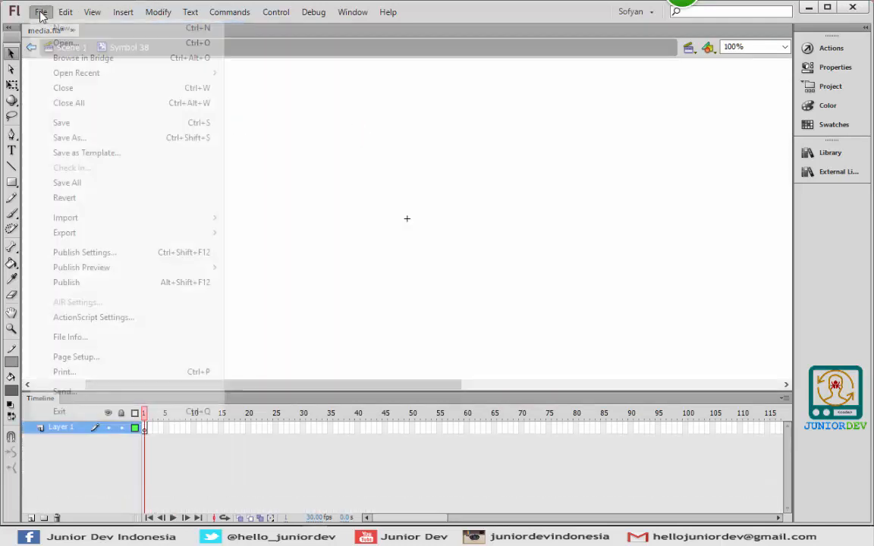
mouse_move(211, 218)
click(259, 218)
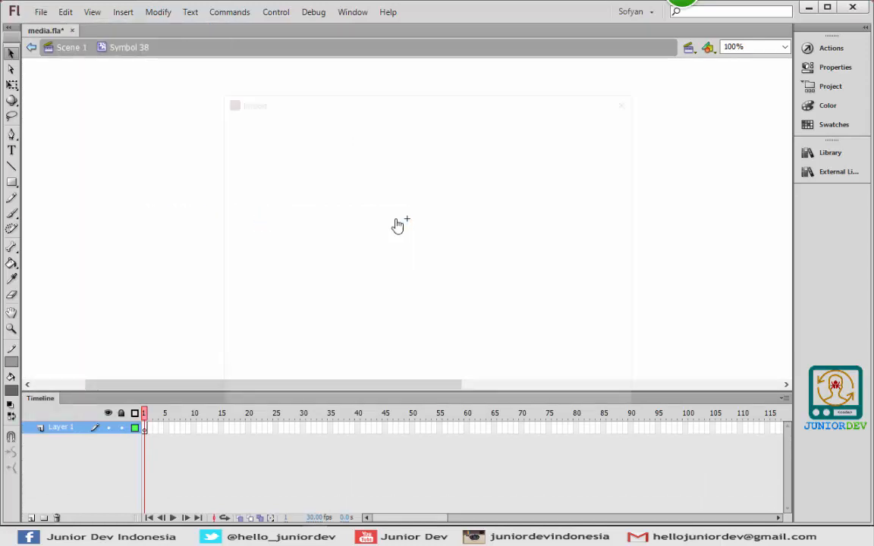
click(384, 285)
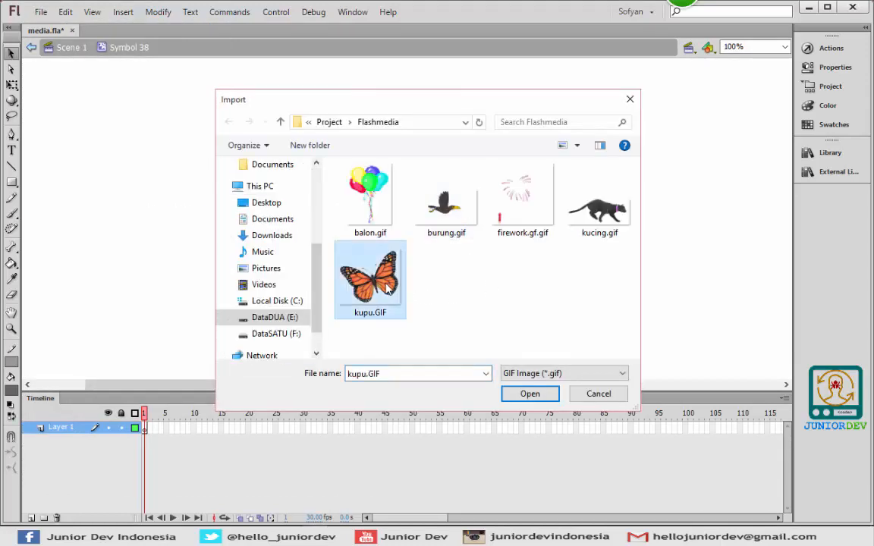
double_click(387, 287)
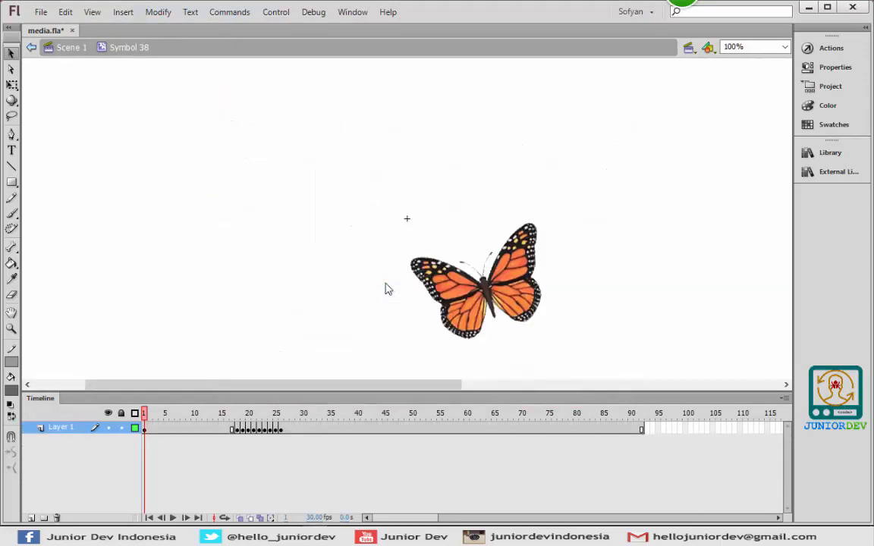
click(70, 48)
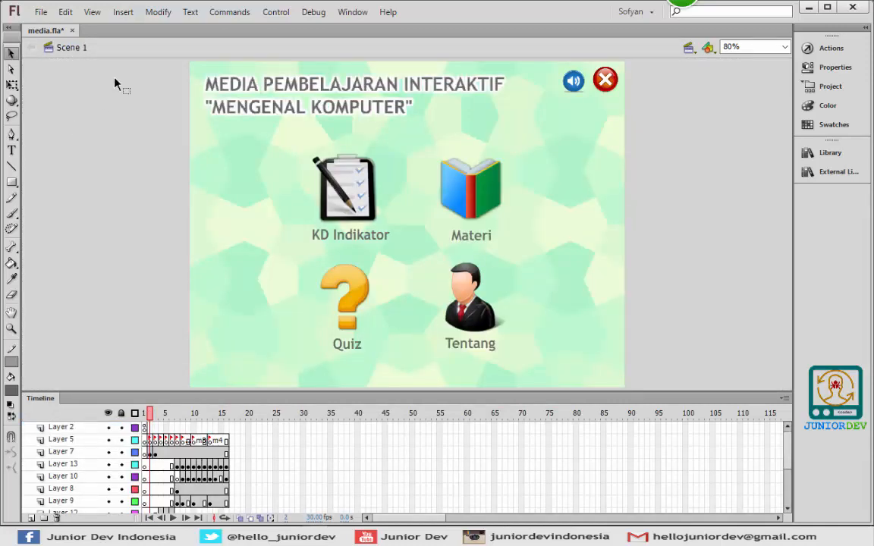
Create another Movie Clip symbol and import cloud_animasi.png onto its stage, with the import file filter set to All Files
click(122, 12)
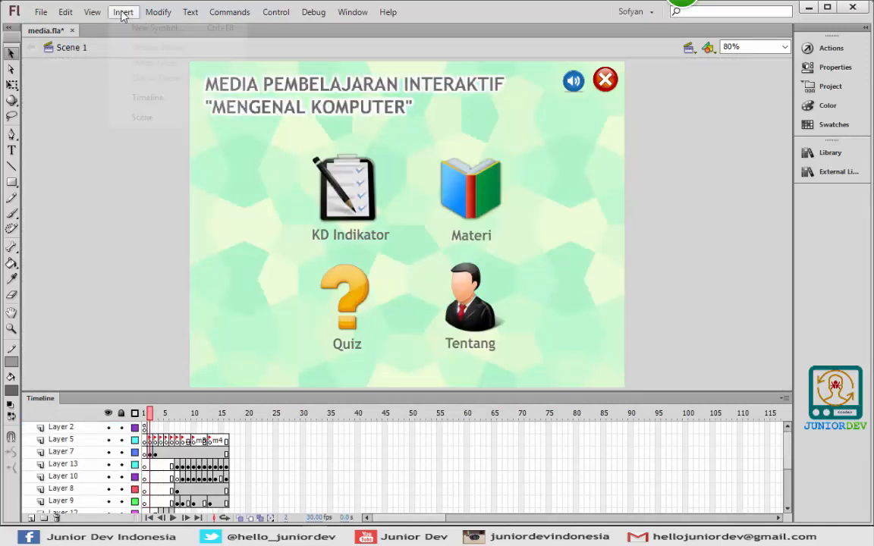
click(156, 27)
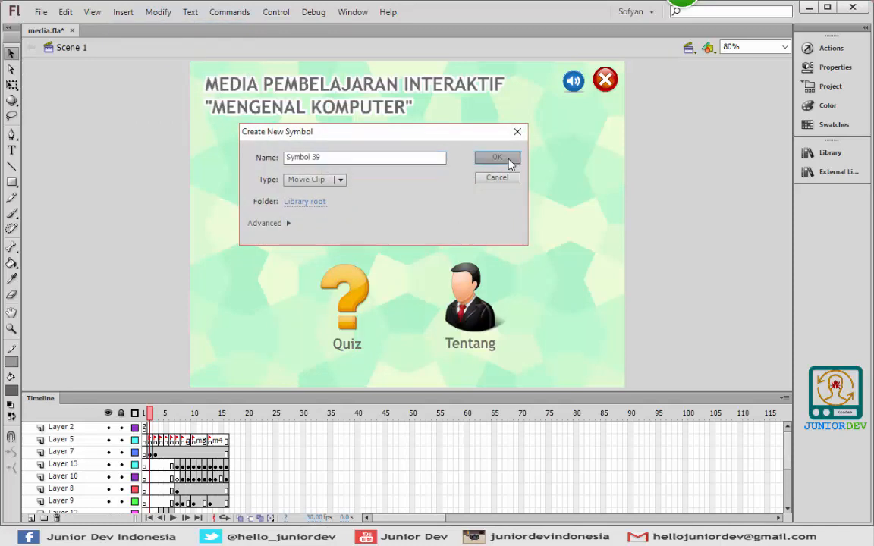
click(507, 159)
click(41, 12)
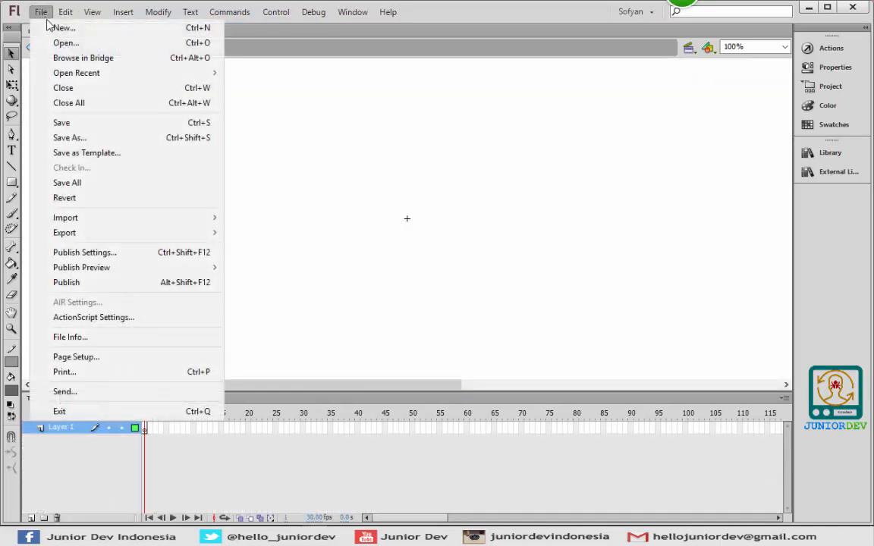
mouse_move(144, 224)
click(266, 217)
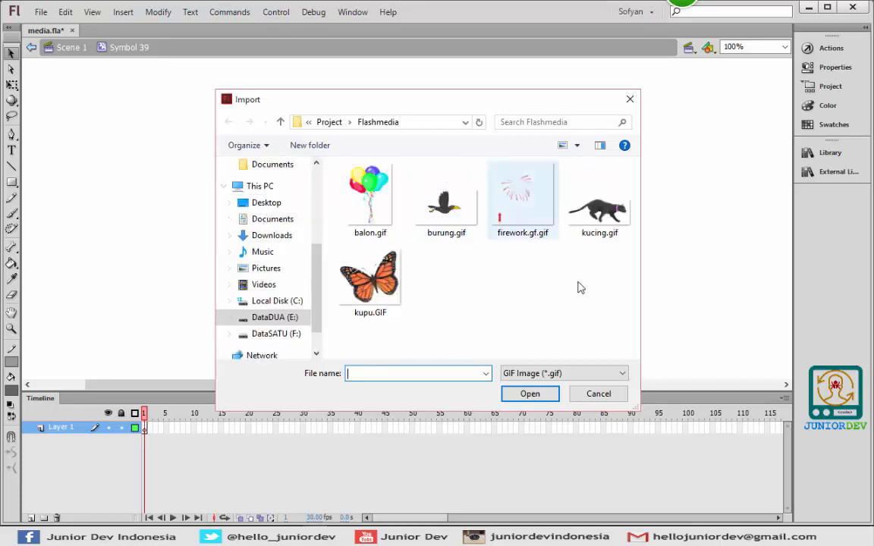
click(577, 375)
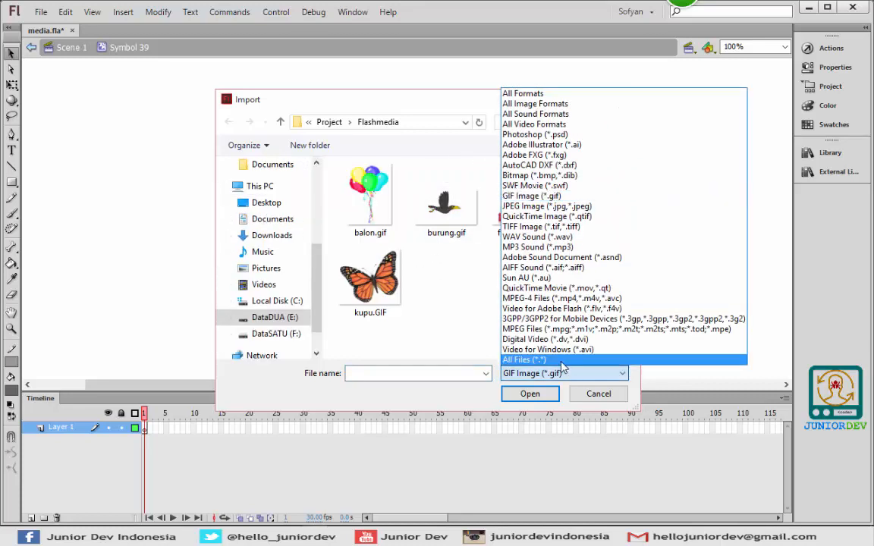
click(546, 360)
drag(636, 190, 635, 224)
click(588, 219)
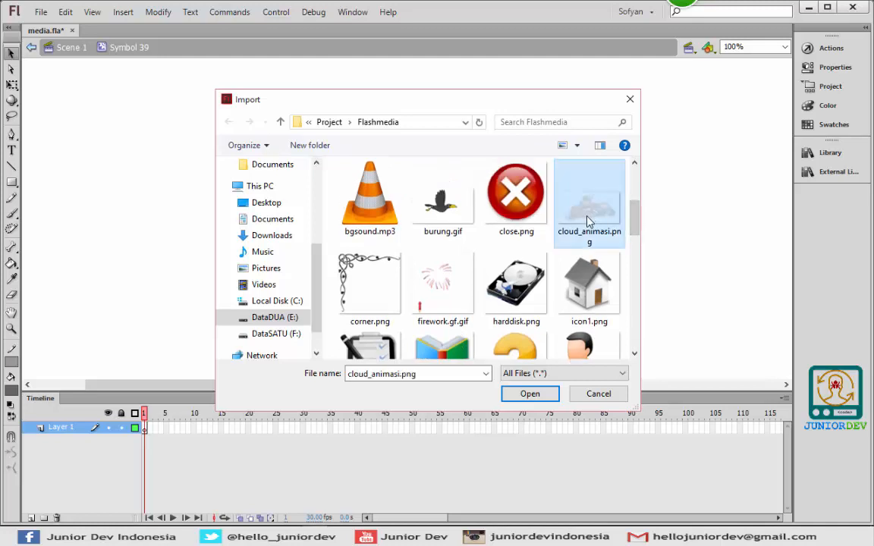
click(531, 394)
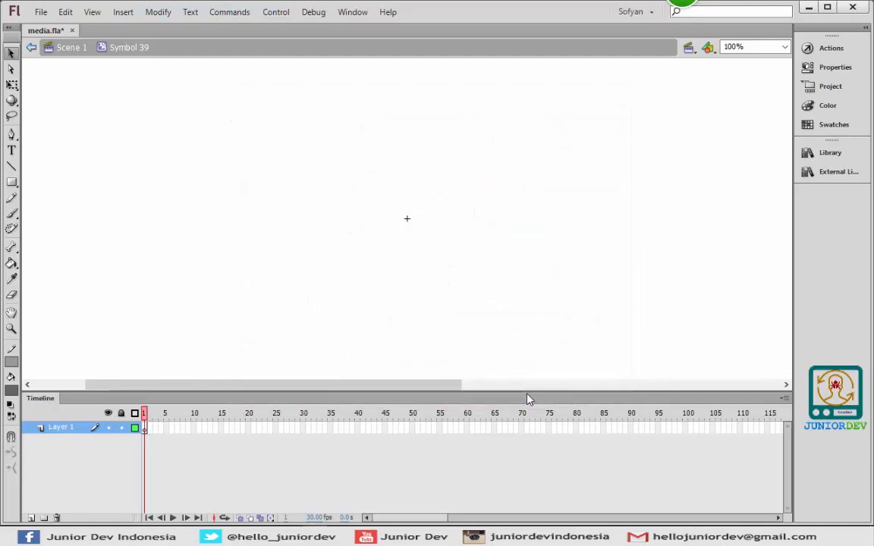
Animate the cloud with a classic tween that moves it to the right by a keyframe at frame 300, and return to Scene 1
right_click(148, 436)
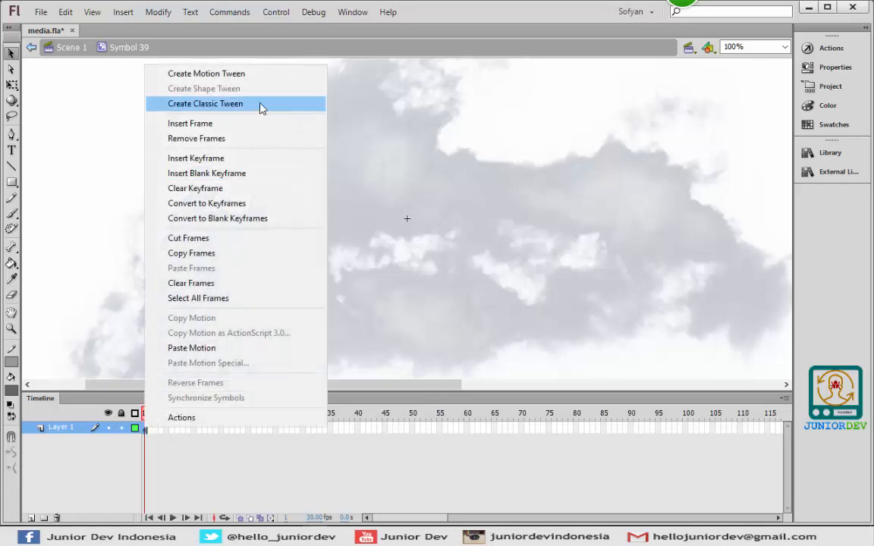
click(237, 108)
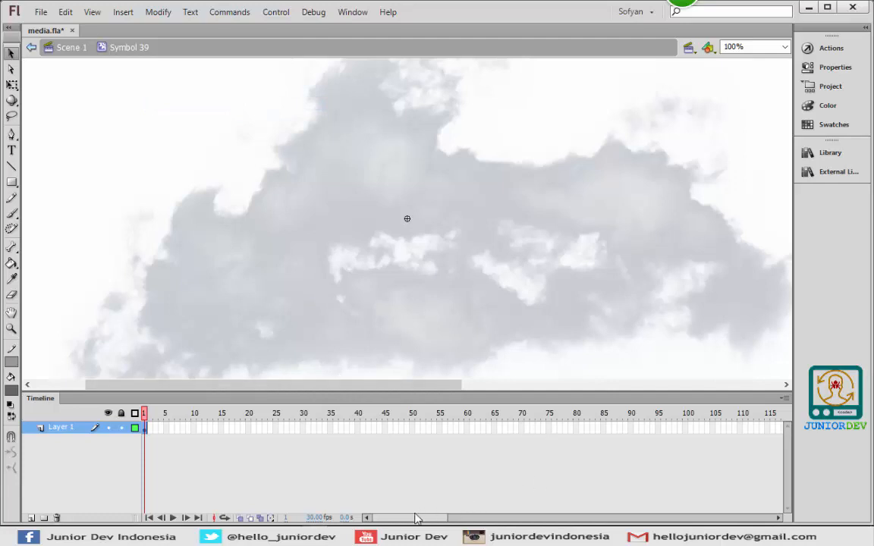
drag(417, 519, 564, 521)
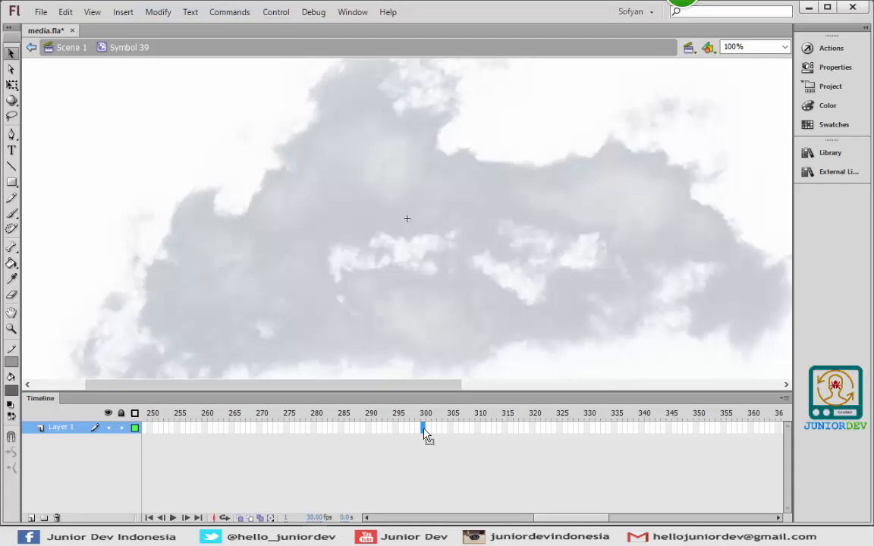
key(F5)
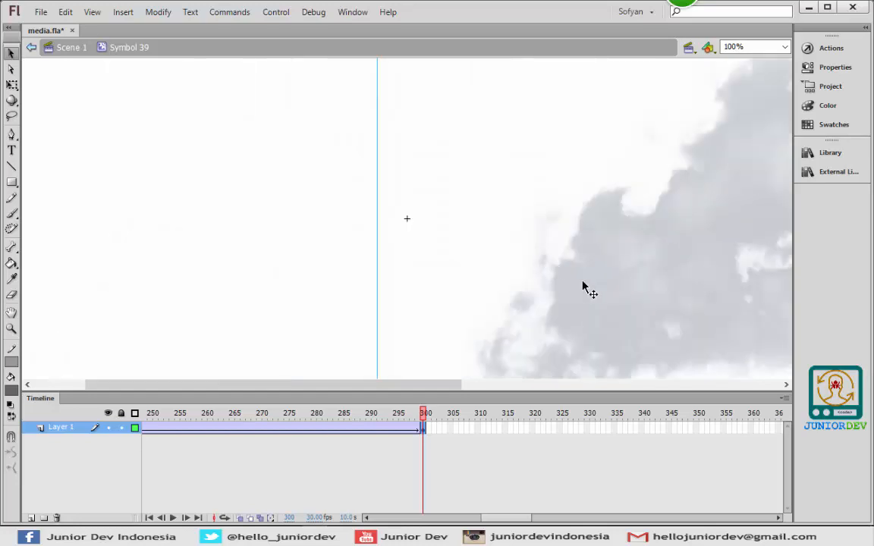
drag(583, 287, 765, 302)
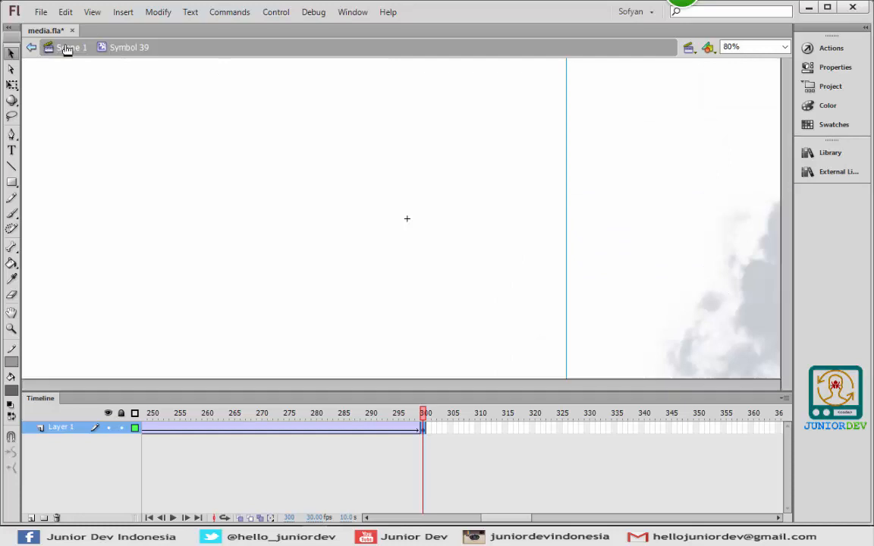
click(67, 48)
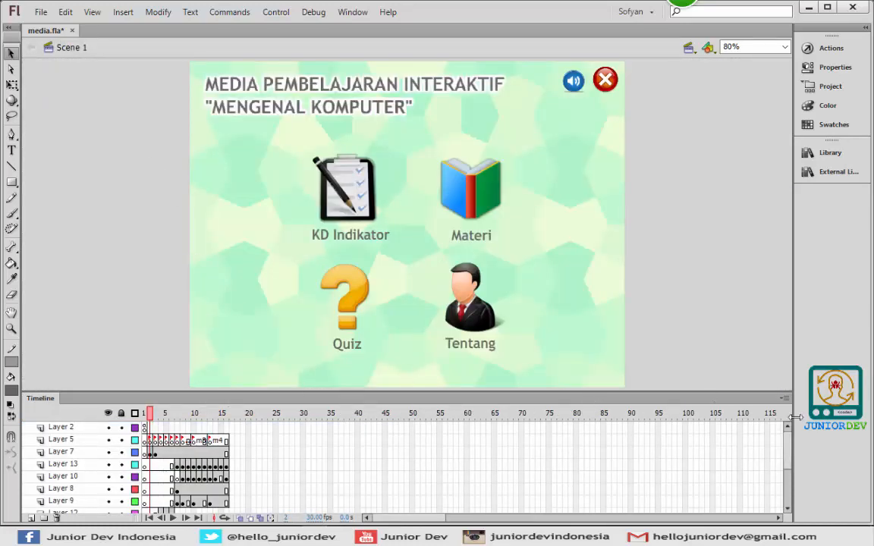
Add a new layer above Layer 3 with a blank keyframe at frame 2, and bring up the newest movie clips in the library
drag(792, 446, 795, 492)
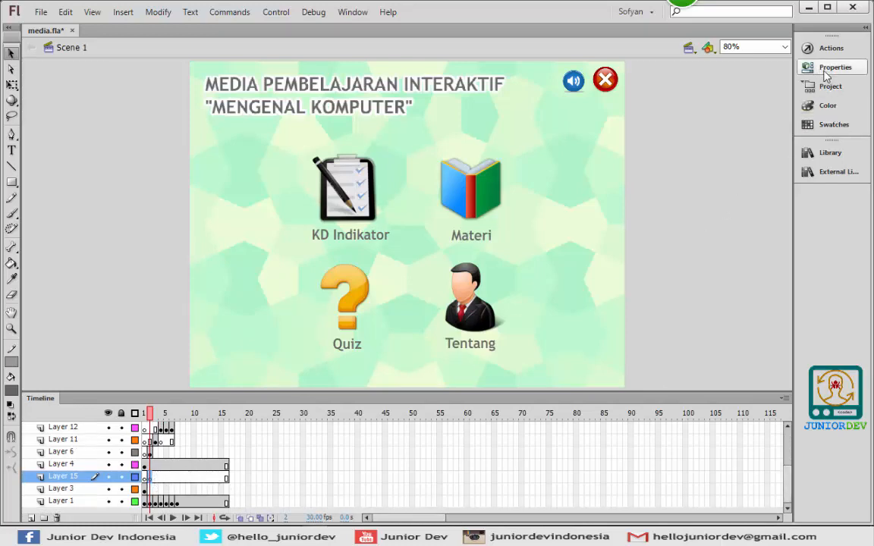
click(830, 153)
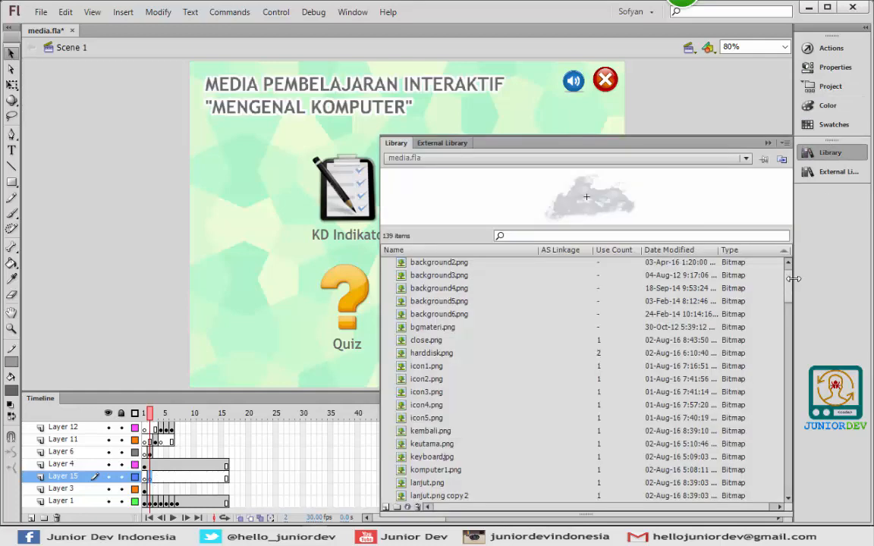
drag(789, 280, 800, 398)
drag(804, 429, 803, 475)
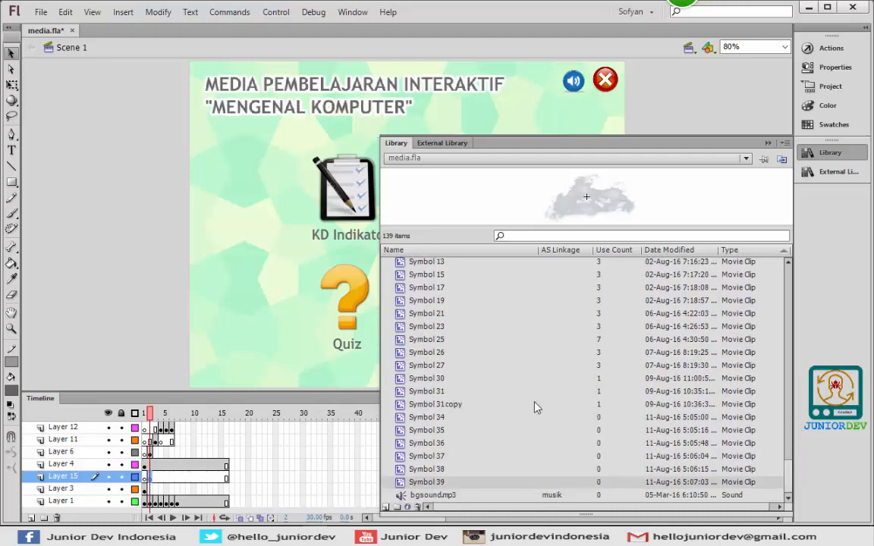
Preview the new movie clips in the library and place the balloon clip, Symbol 34, on the stage beside the Quiz icon
click(426, 420)
click(424, 430)
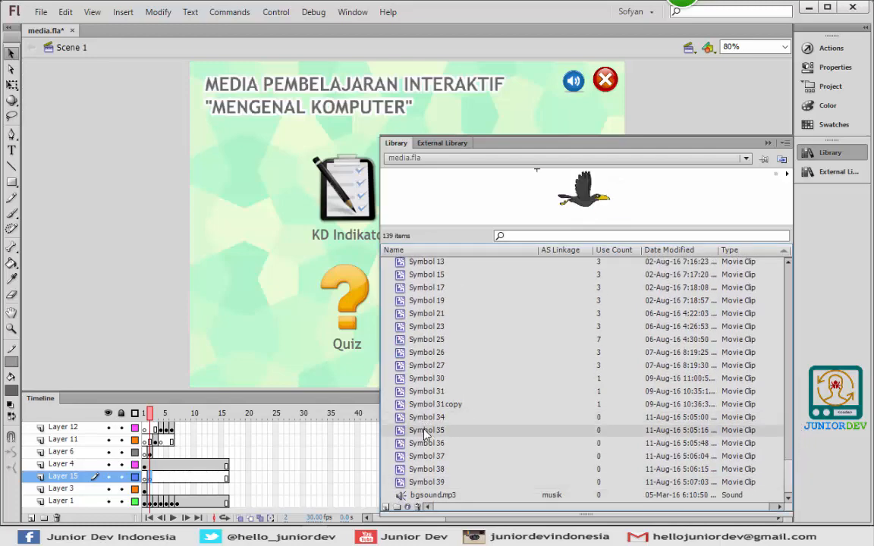
click(427, 443)
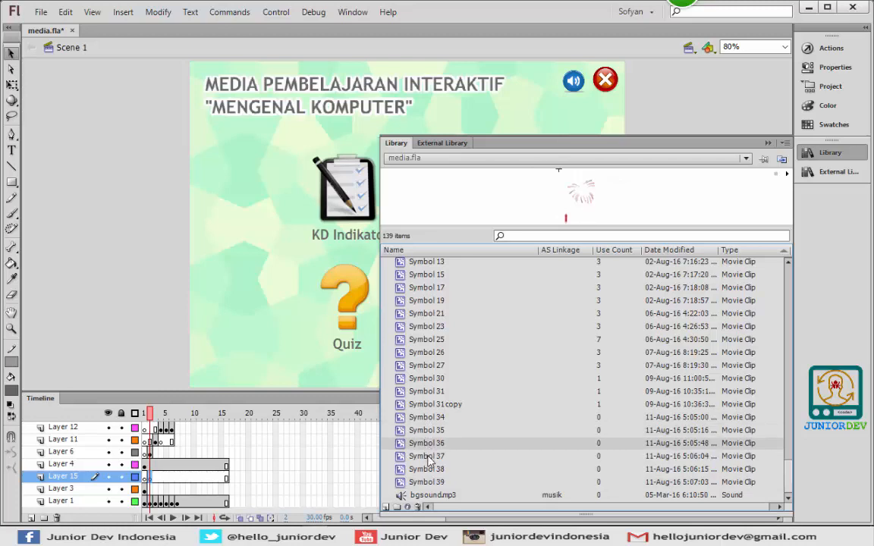
click(428, 457)
click(428, 470)
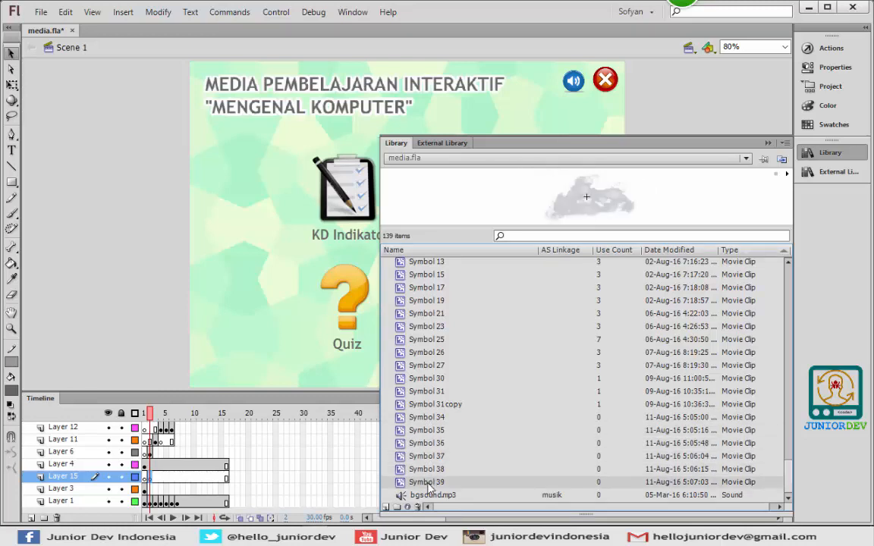
click(427, 431)
click(427, 420)
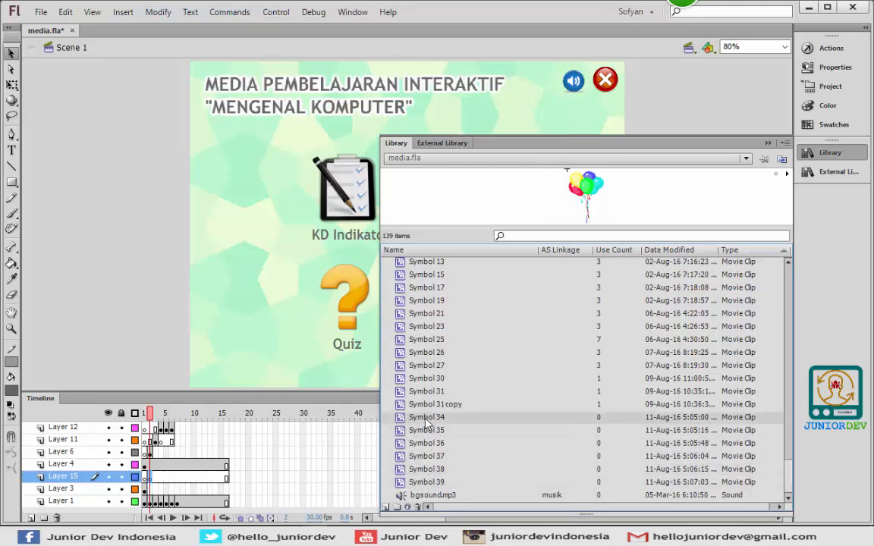
drag(433, 421, 245, 328)
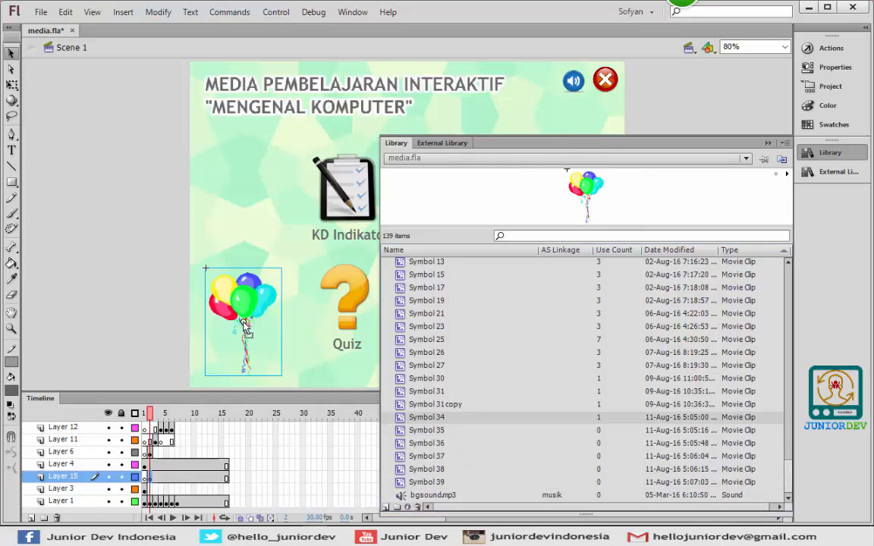
Place the bird clip, Symbol 35, on the stage, scale it down to about a quarter, and position it below the title beside KD Indikator
drag(428, 433, 282, 184)
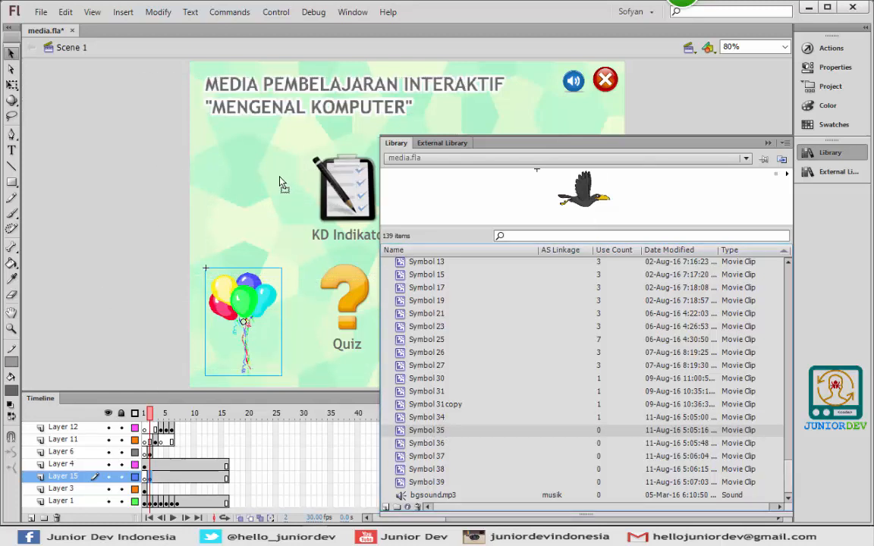
click(12, 84)
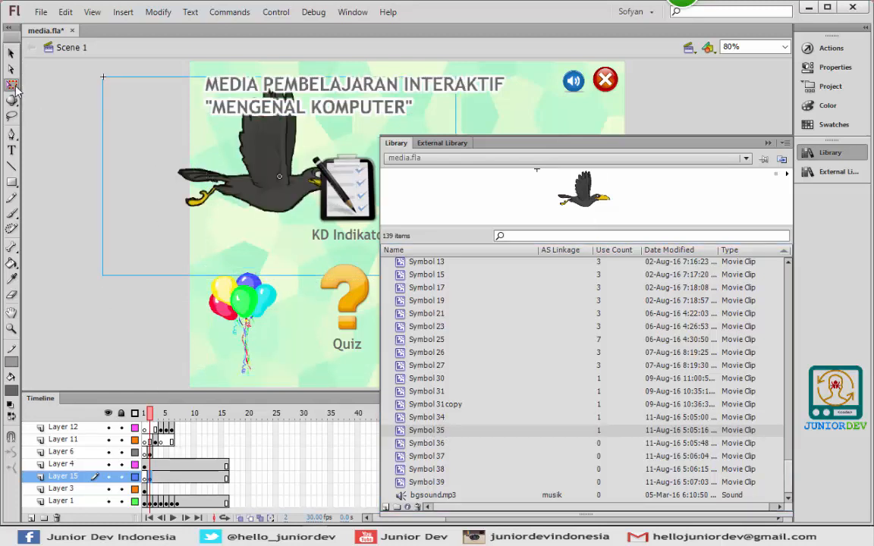
drag(103, 77, 239, 155)
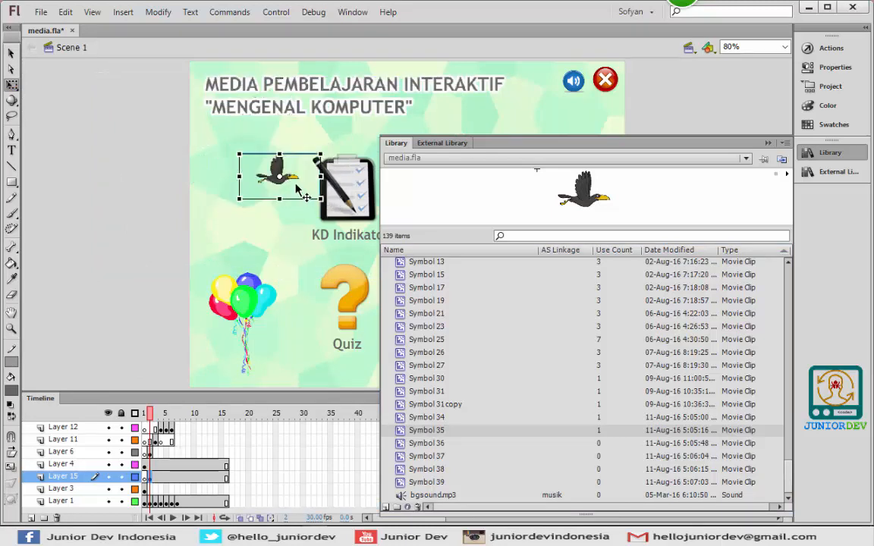
drag(288, 179, 247, 155)
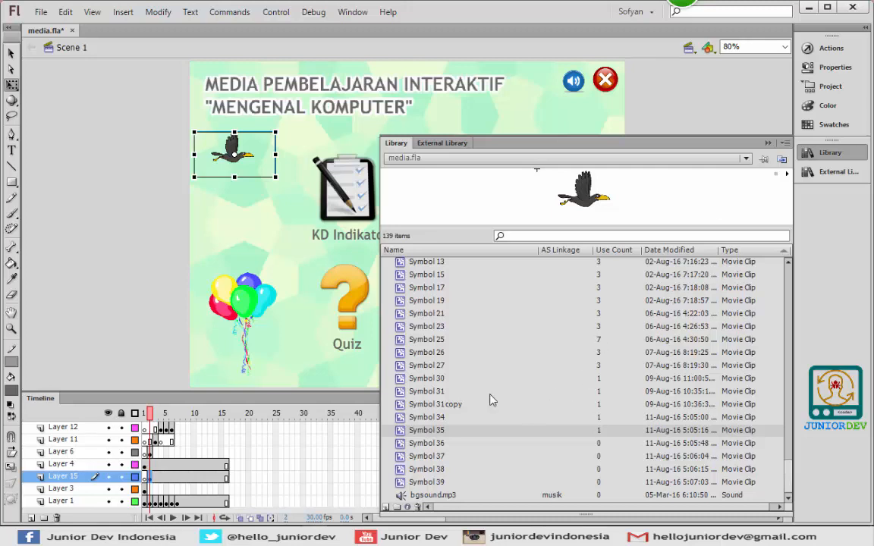
Place the black panther clip, Symbol 37, on the stage and position it over the Tentang icon
drag(381, 405, 501, 405)
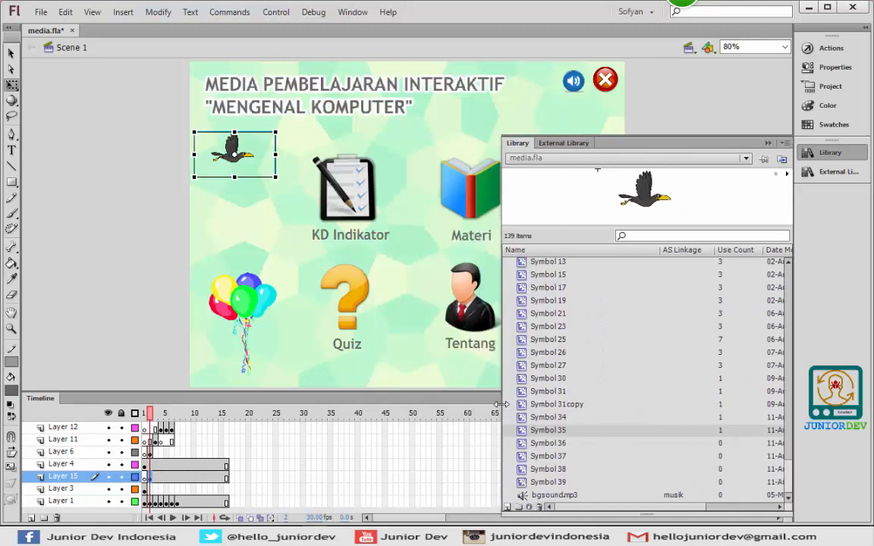
click(554, 444)
click(562, 457)
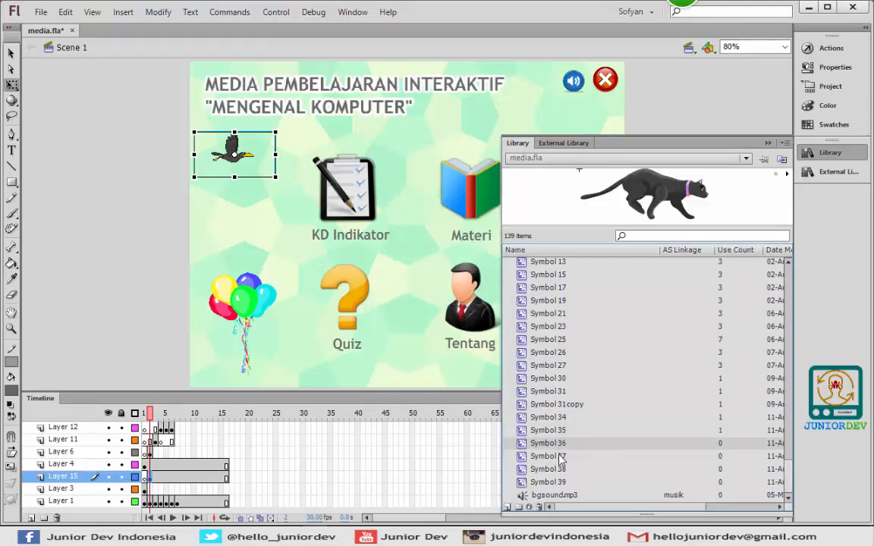
drag(558, 456, 112, 209)
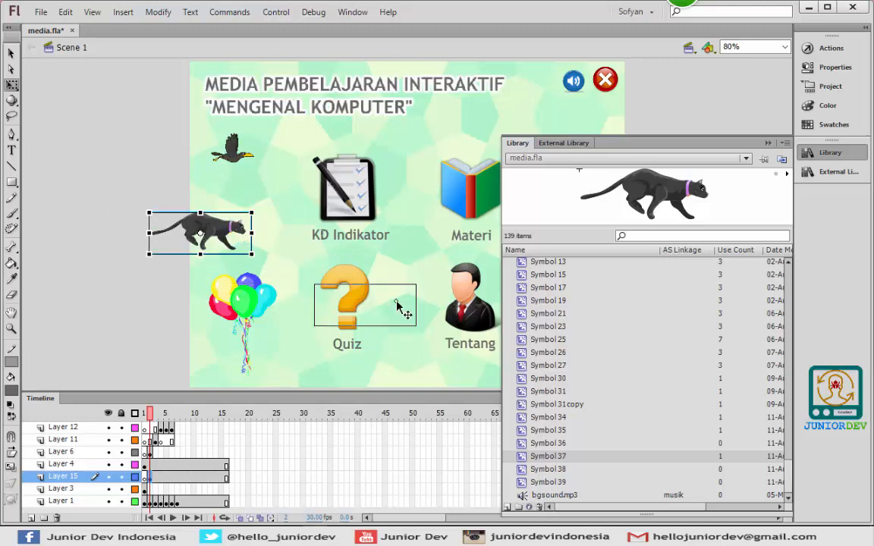
drag(200, 232, 448, 329)
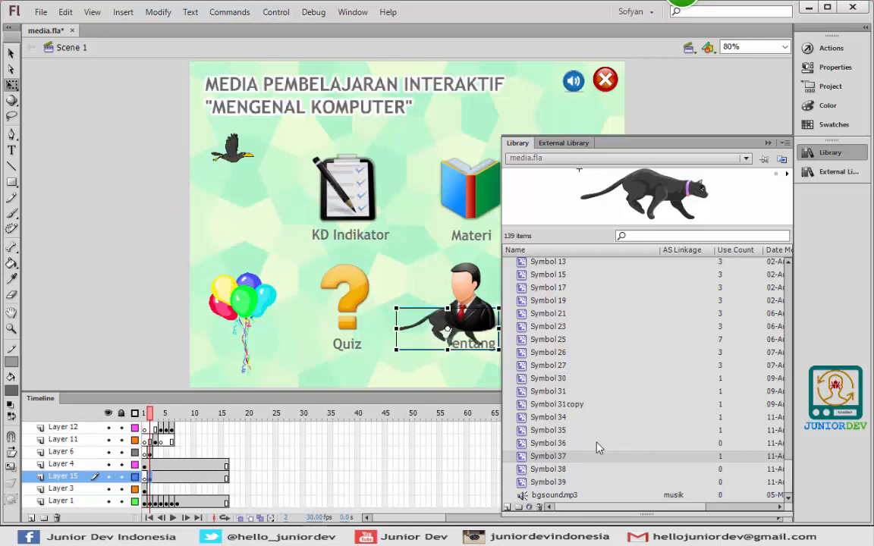
Place the butterfly clip, Symbol 38, on the stage beside the Materi icon and scale it down to about 60%
click(558, 469)
drag(557, 469, 592, 169)
click(820, 155)
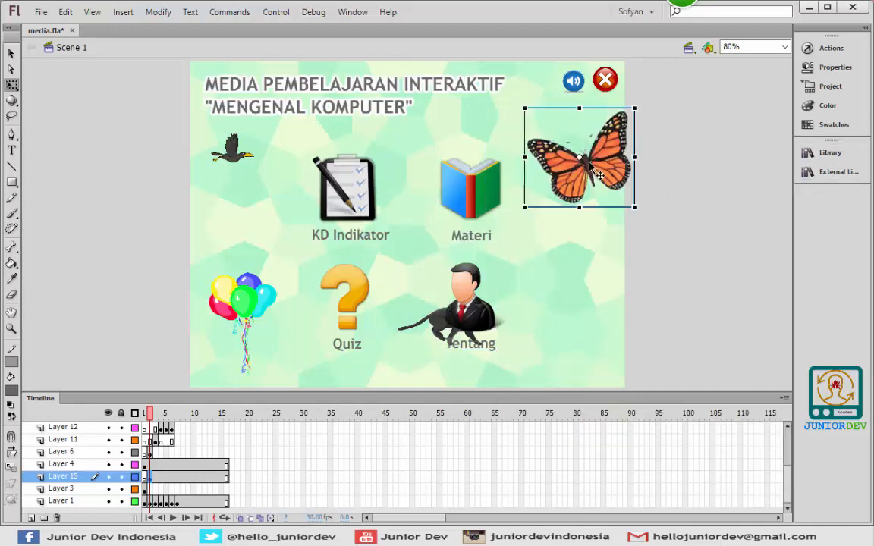
drag(524, 107, 546, 129)
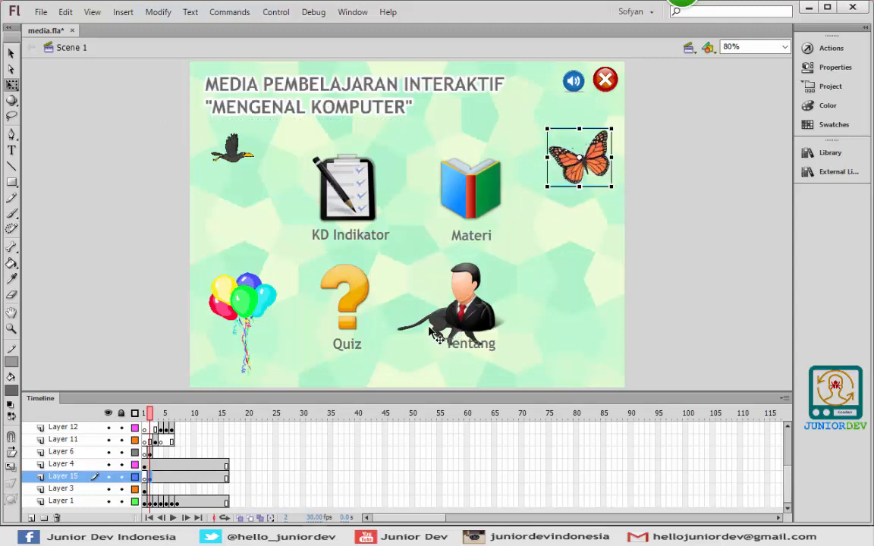
Move the slightly reduced panther clip beside Tentang, and shrink the balloon clip into the stage's lower-left corner
drag(458, 334, 529, 311)
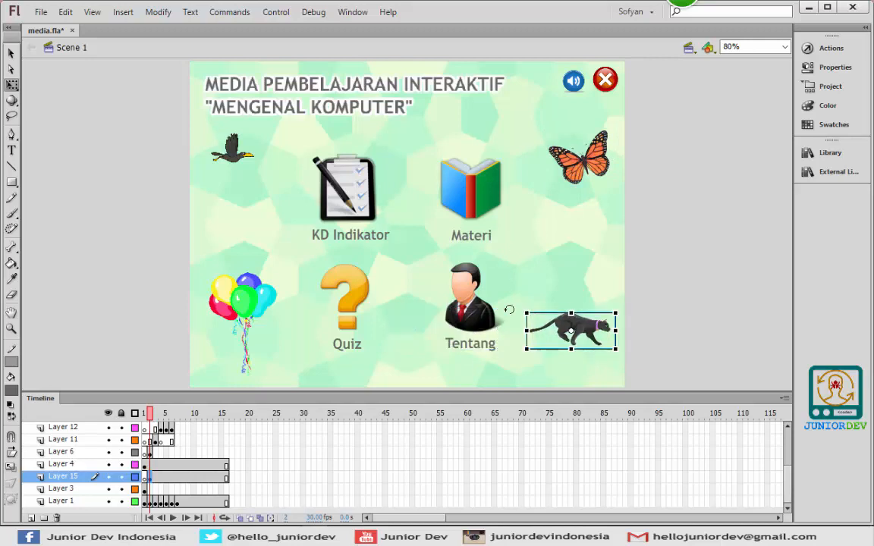
click(235, 311)
drag(205, 268, 217, 280)
drag(245, 310, 227, 323)
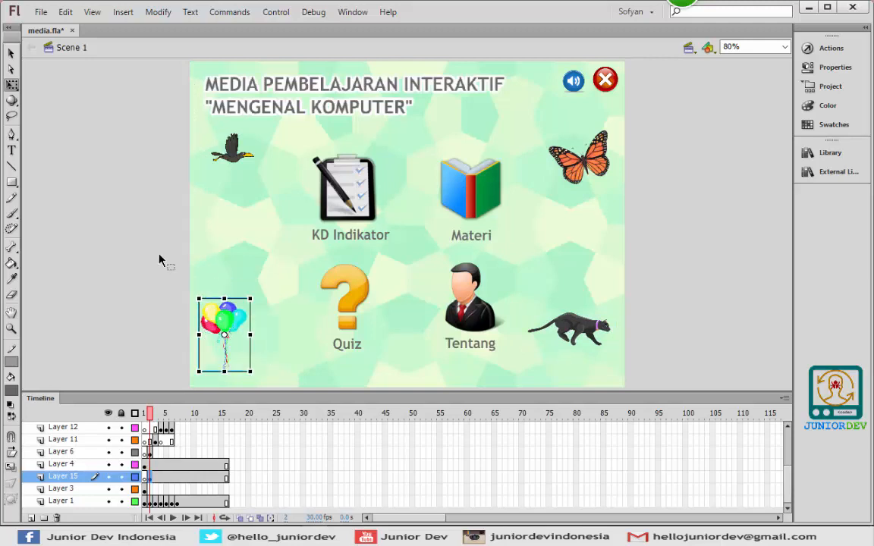
click(160, 259)
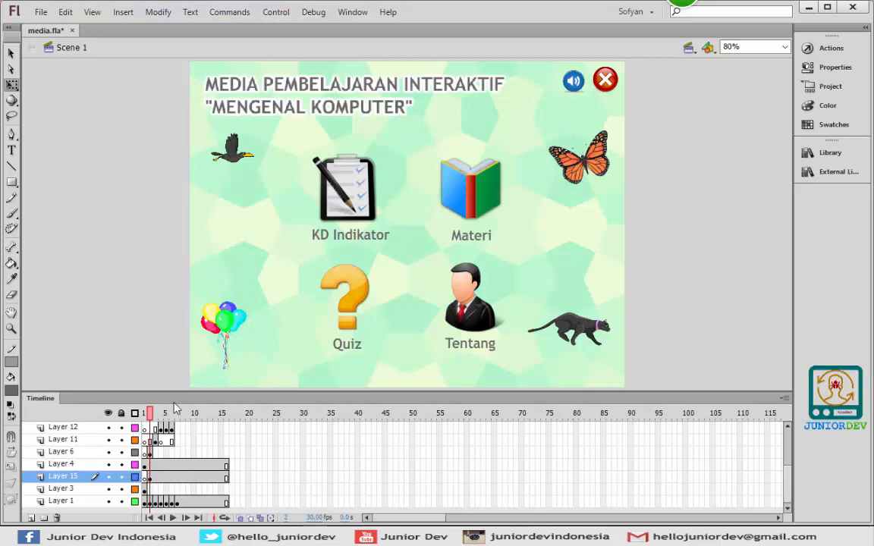
Check the clips against other pages on Layer 15, and move the bird and butterfly down level with KD Indikator and Materi
click(176, 477)
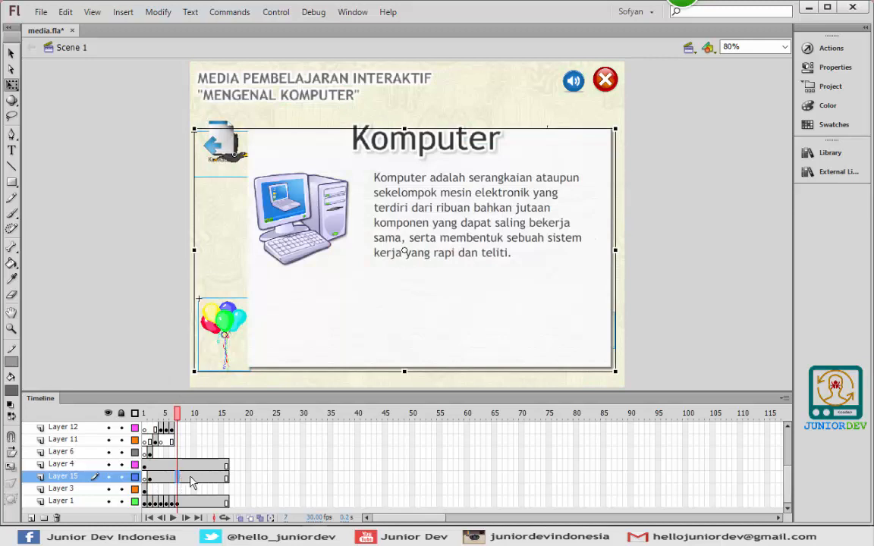
click(194, 479)
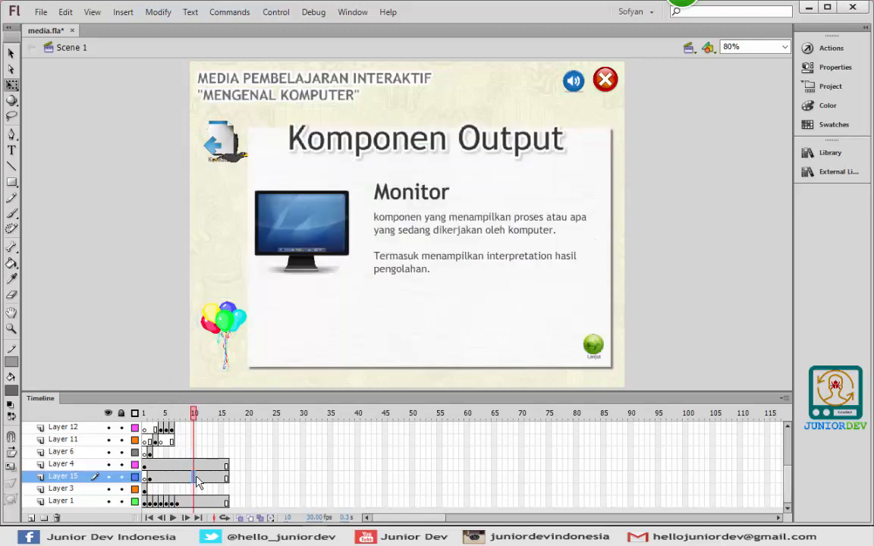
click(152, 478)
click(156, 478)
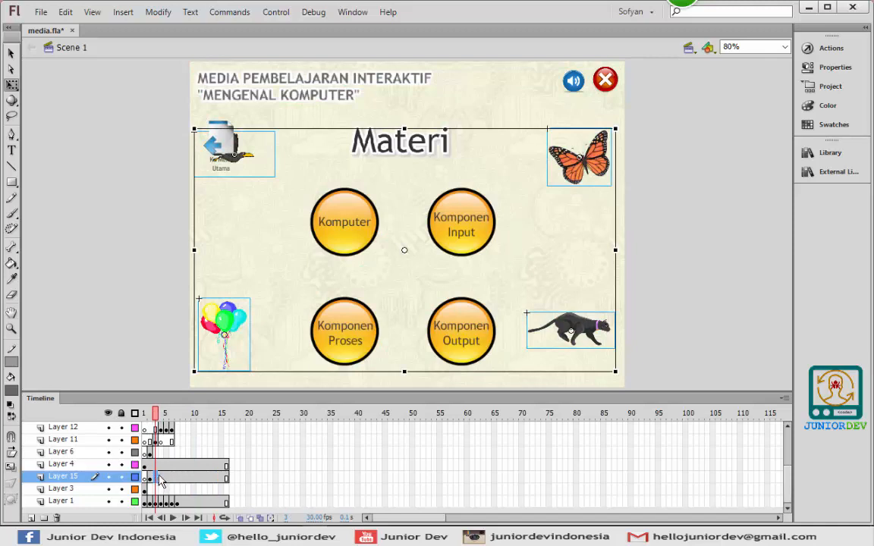
click(149, 478)
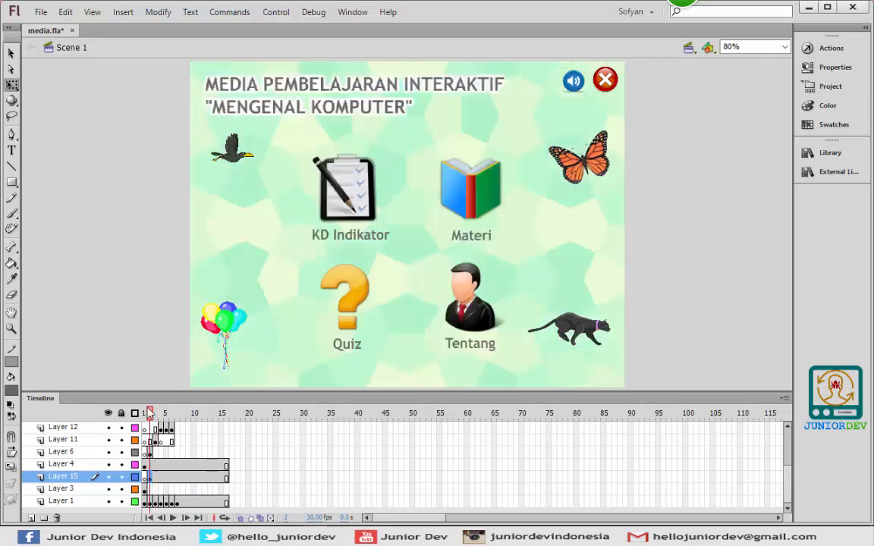
click(155, 247)
drag(253, 172, 250, 207)
click(588, 167)
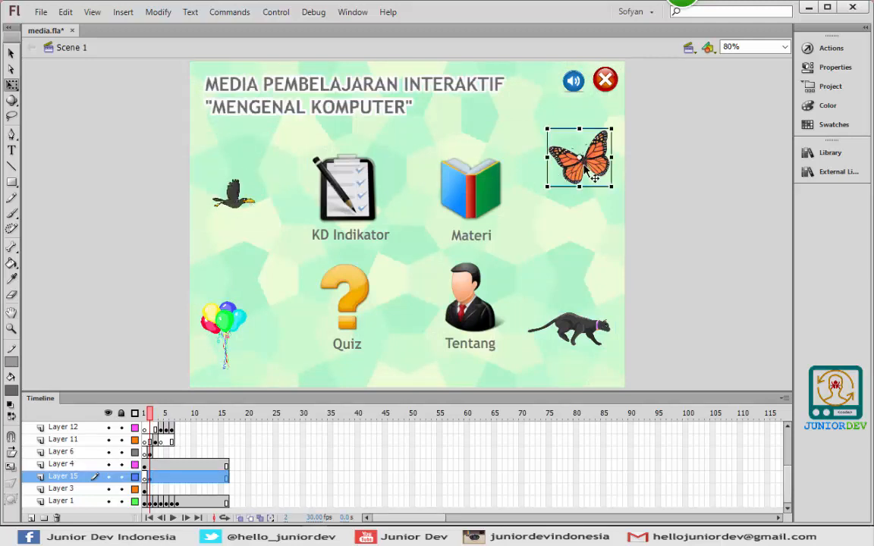
drag(596, 175, 598, 207)
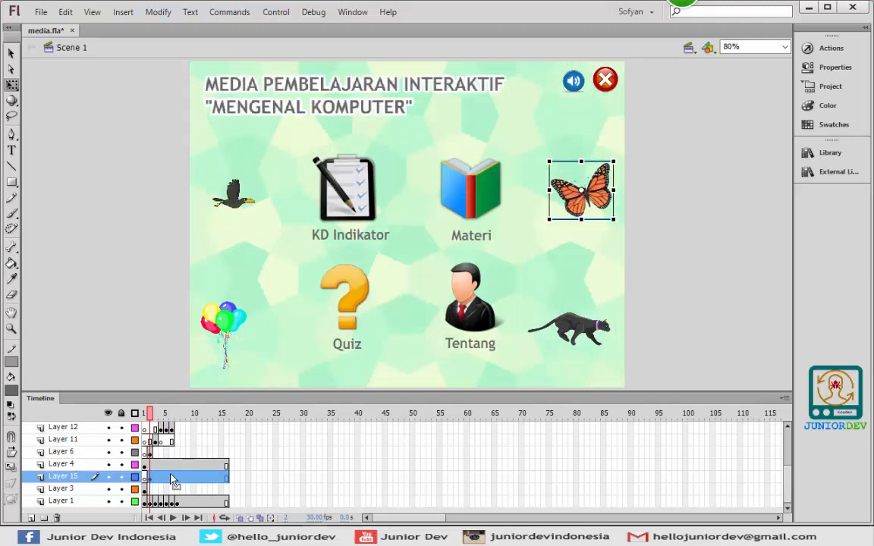
Insert a blank keyframe at frame 4 of Layer 15 to clear the clips from the Kompetensi Dasar page onward
click(151, 478)
click(156, 478)
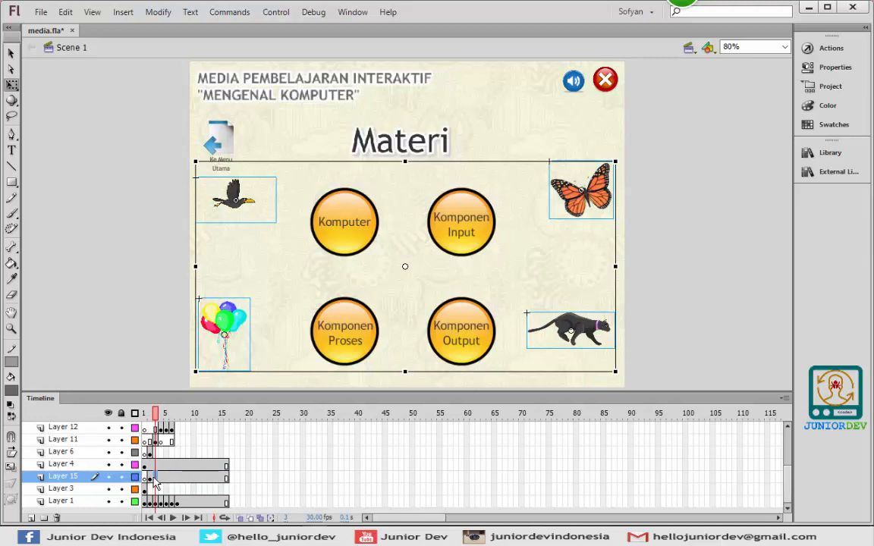
click(161, 478)
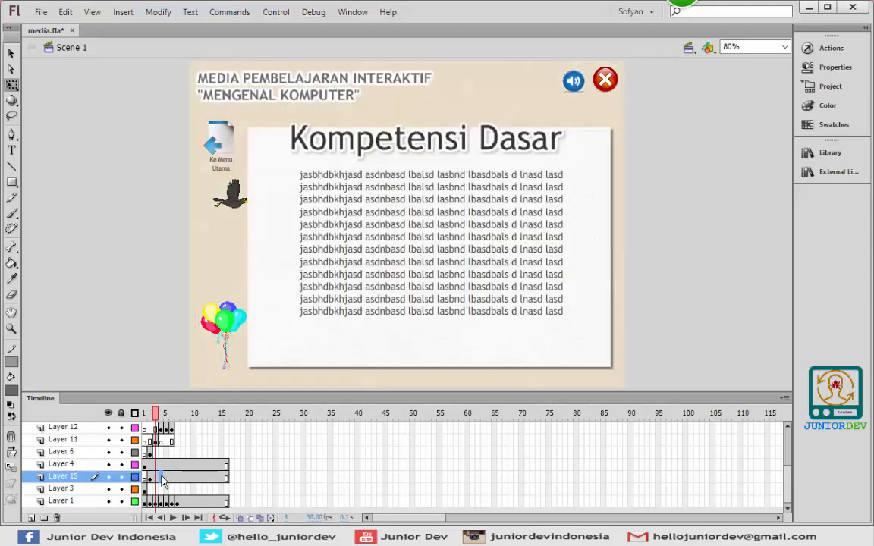
click(155, 478)
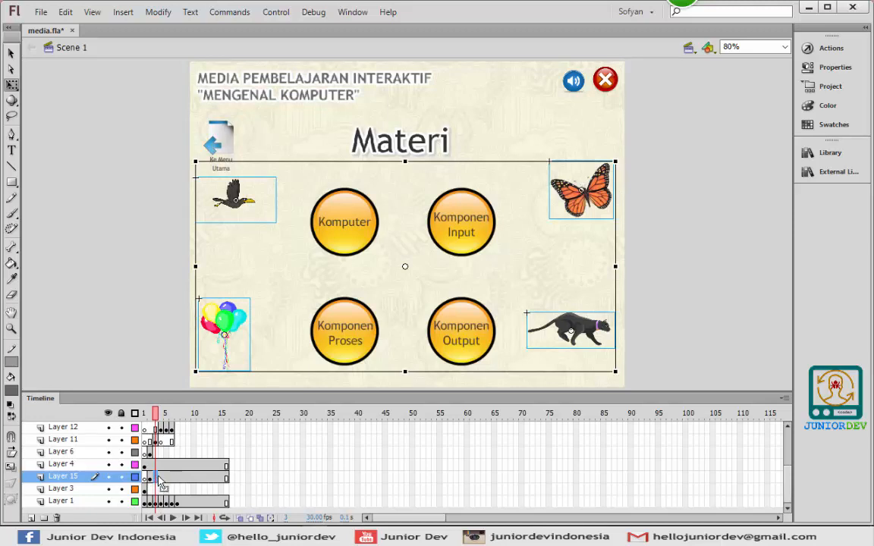
click(160, 479)
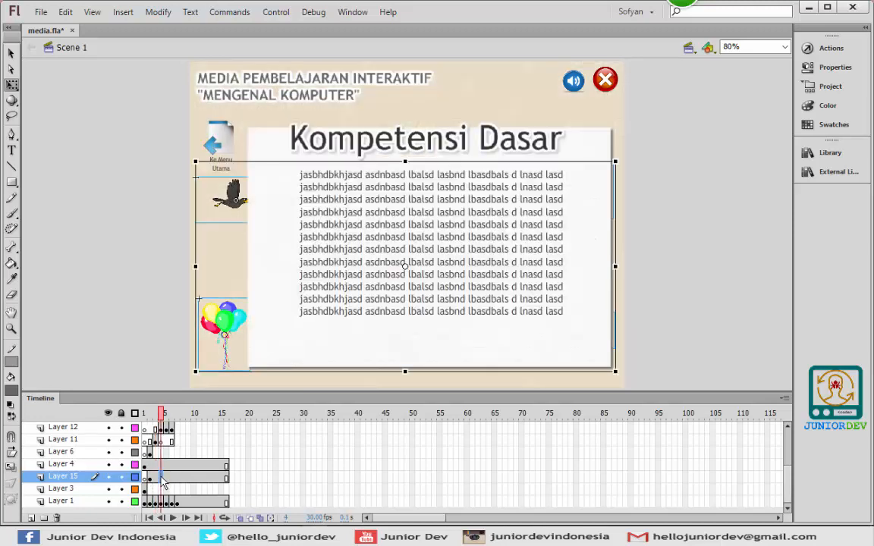
key(Delete)
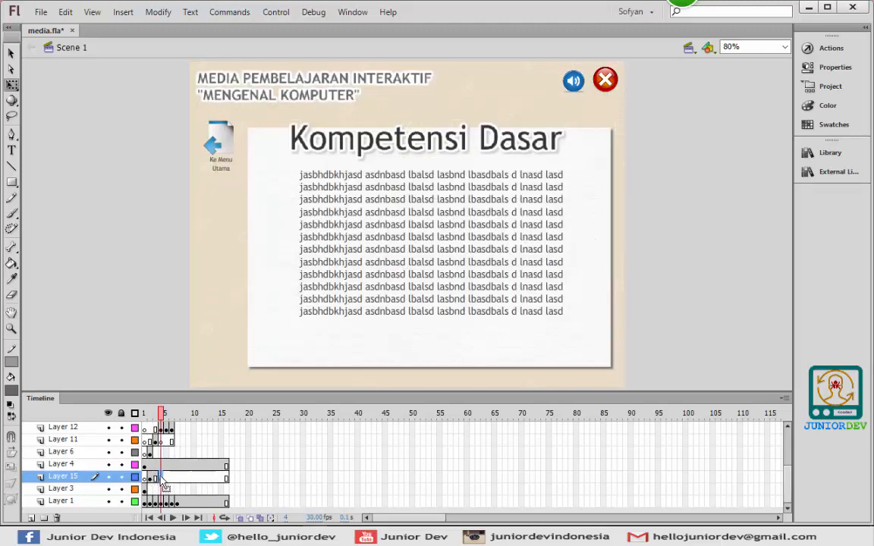
drag(165, 482, 162, 482)
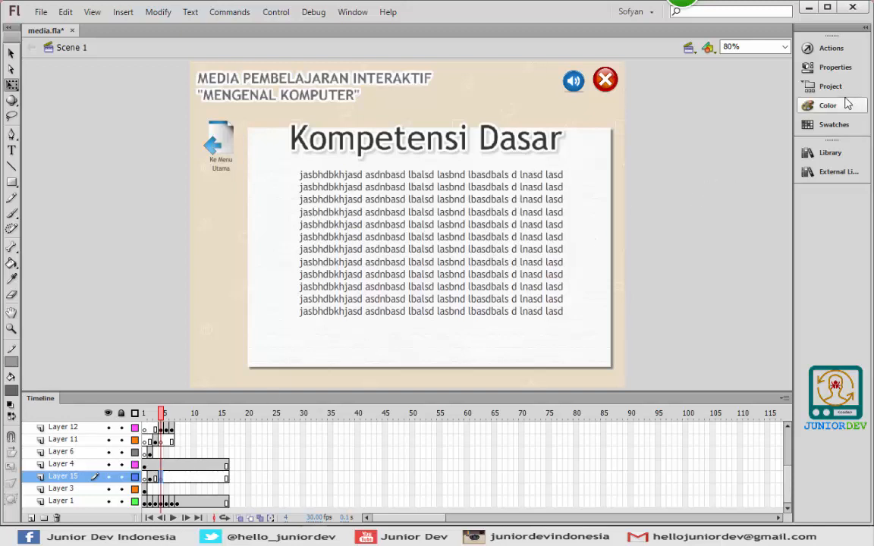
Place the cloud clip, Symbol 39, on frame 4 of Layer 15 and move it out beyond the stage's left edge
click(830, 152)
click(564, 458)
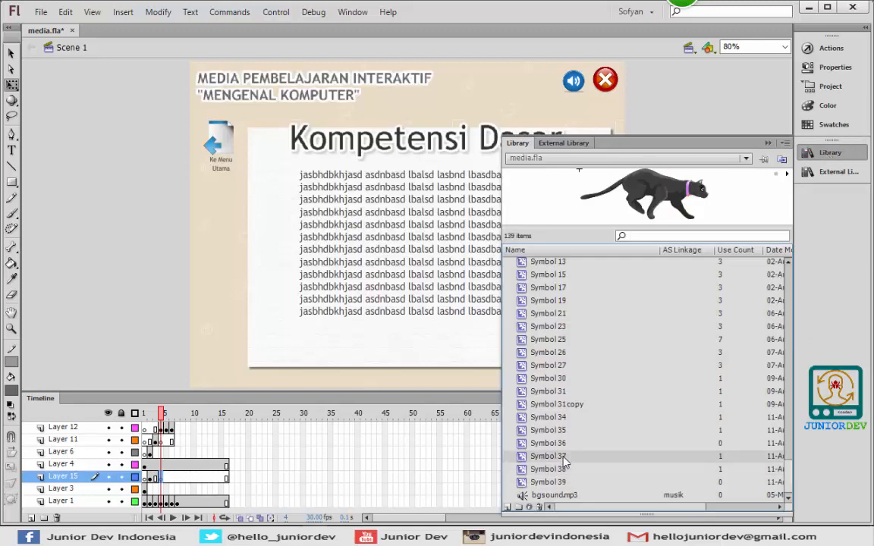
click(564, 447)
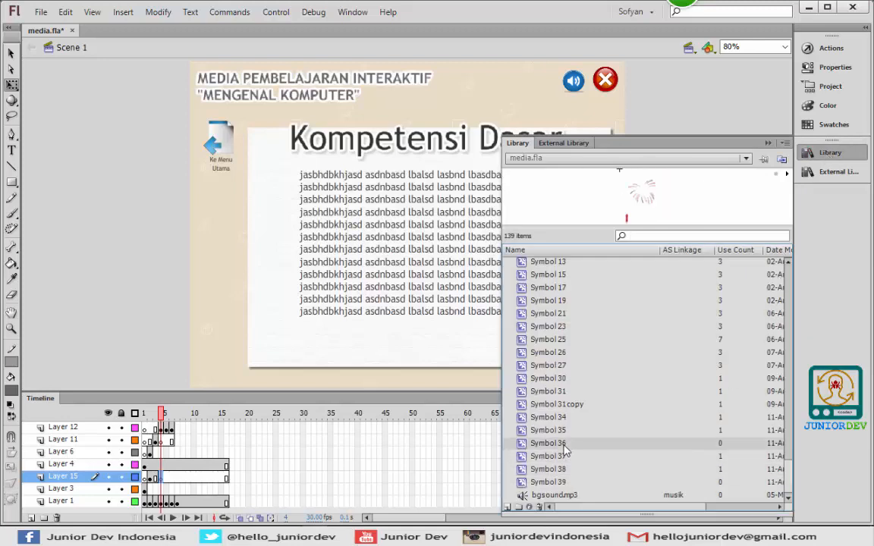
click(563, 482)
drag(569, 484, 118, 265)
drag(220, 253, 157, 258)
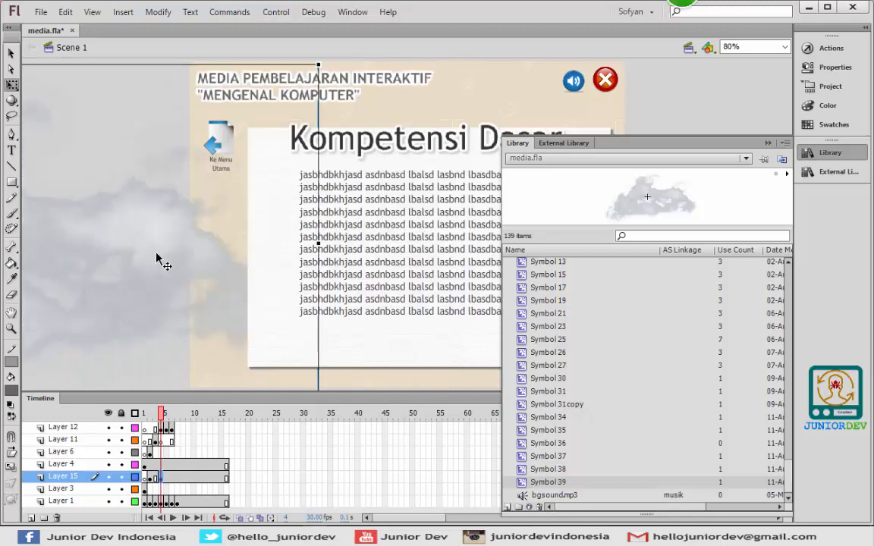
drag(241, 259, 134, 275)
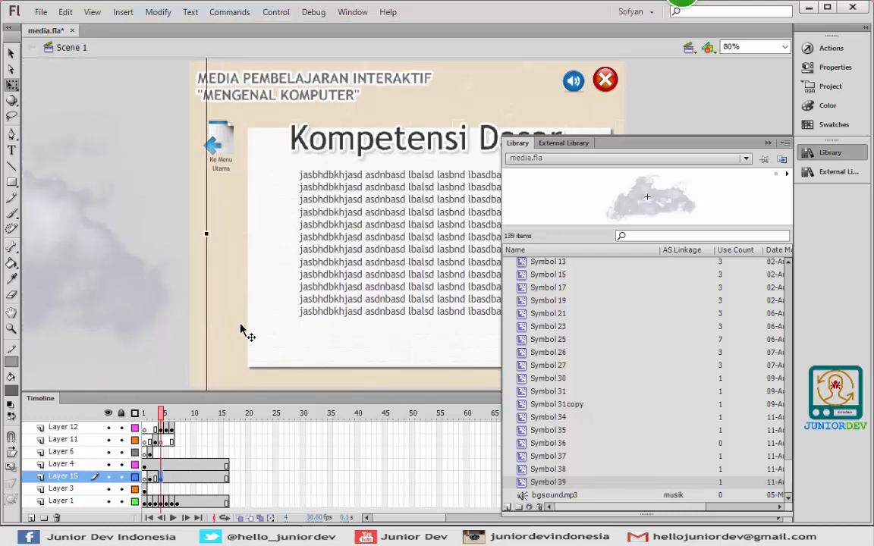
Place the fireworks clip, Symbol 36, at the top of the Kompetensi Dasar page, beside the sound icon
click(559, 469)
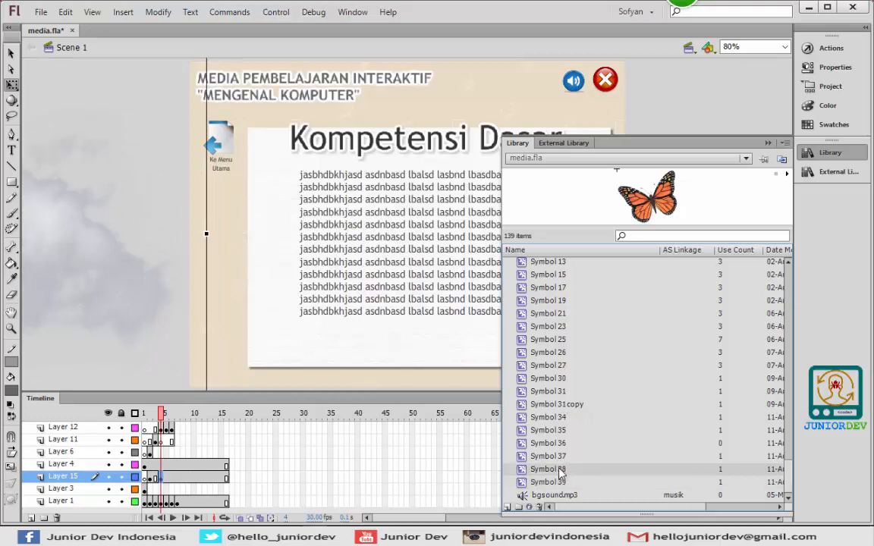
click(558, 456)
click(556, 444)
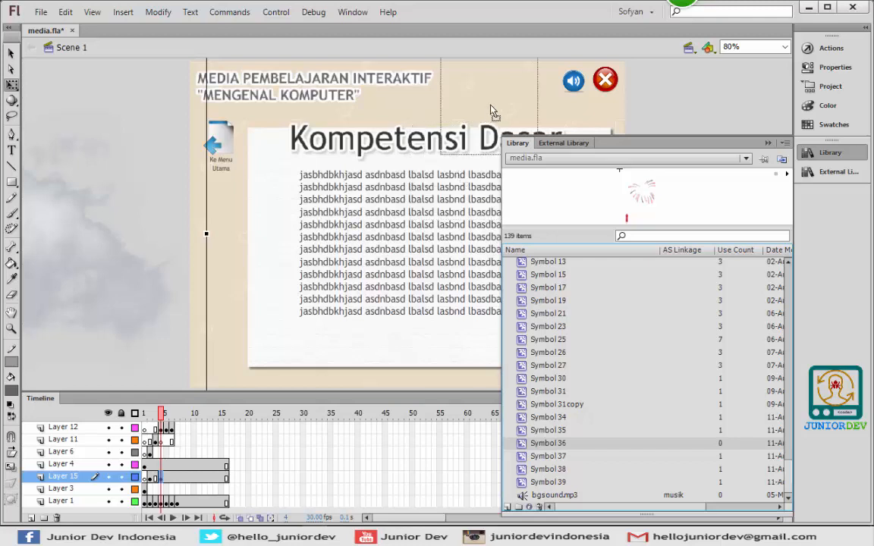
drag(507, 111, 507, 110)
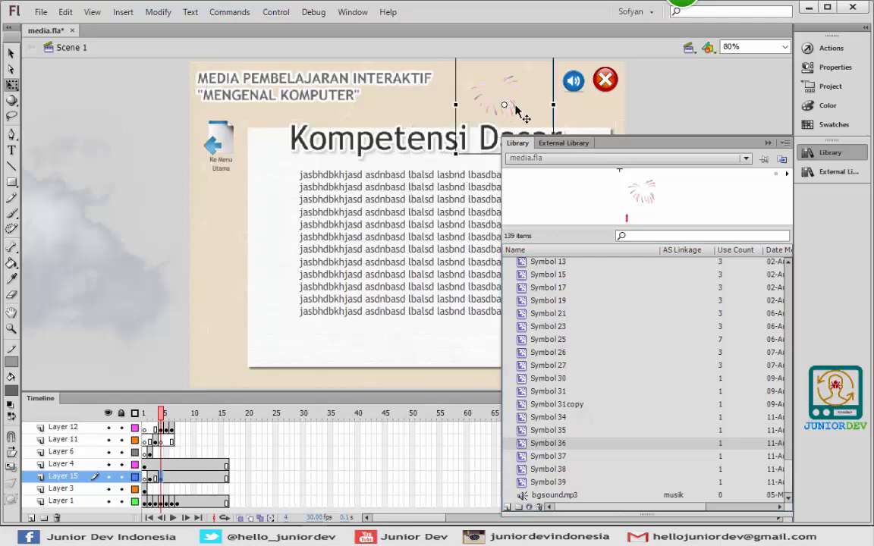
click(828, 155)
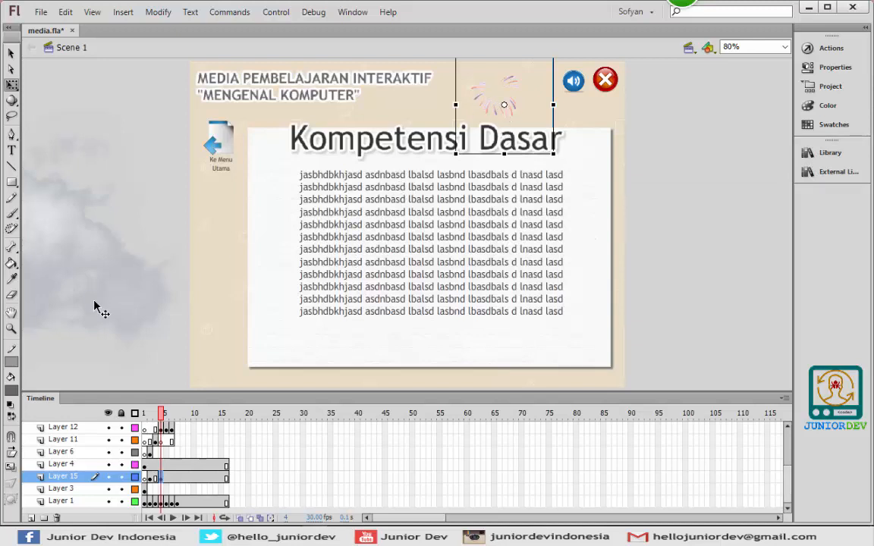
Open the cloud clip for editing in place and move the cloud at the frame 300 keyframe beyond the stage's right edge
key(ctrl+e)
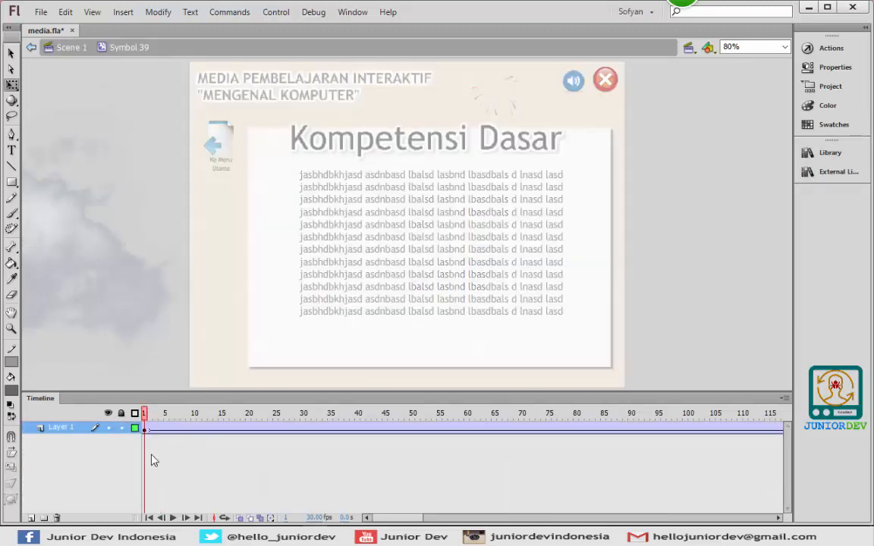
drag(154, 433, 692, 439)
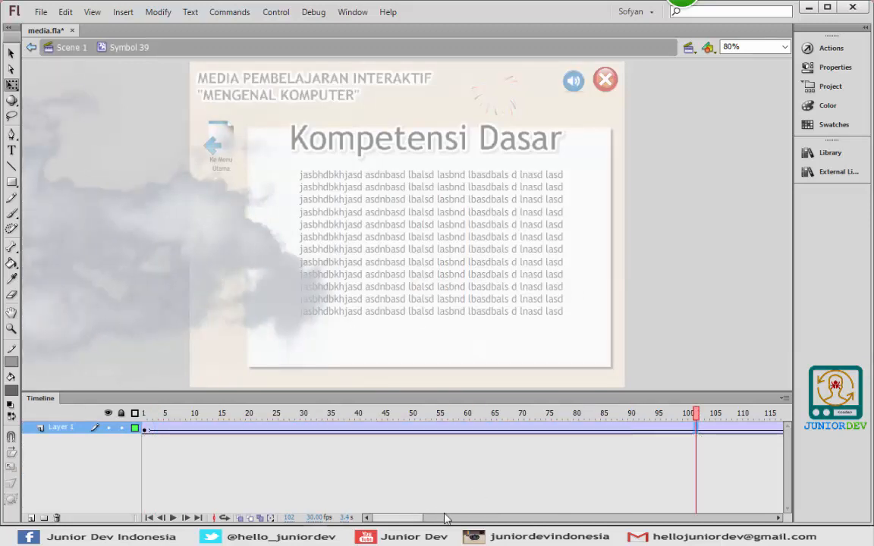
drag(428, 519, 531, 519)
click(463, 430)
key(F6)
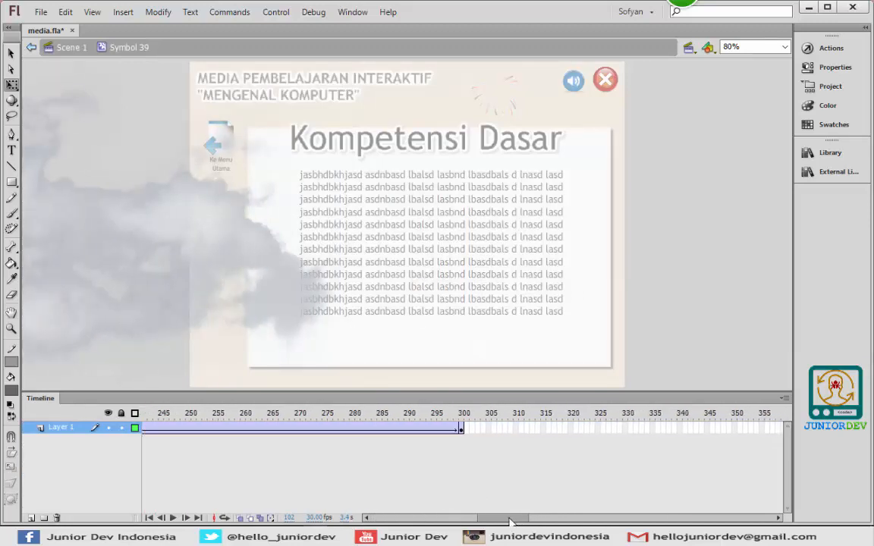
click(463, 429)
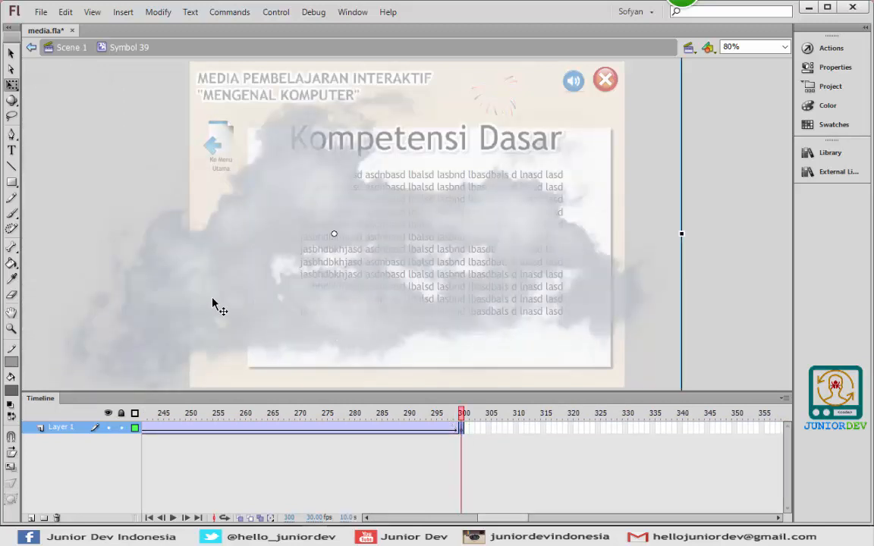
drag(180, 303, 752, 341)
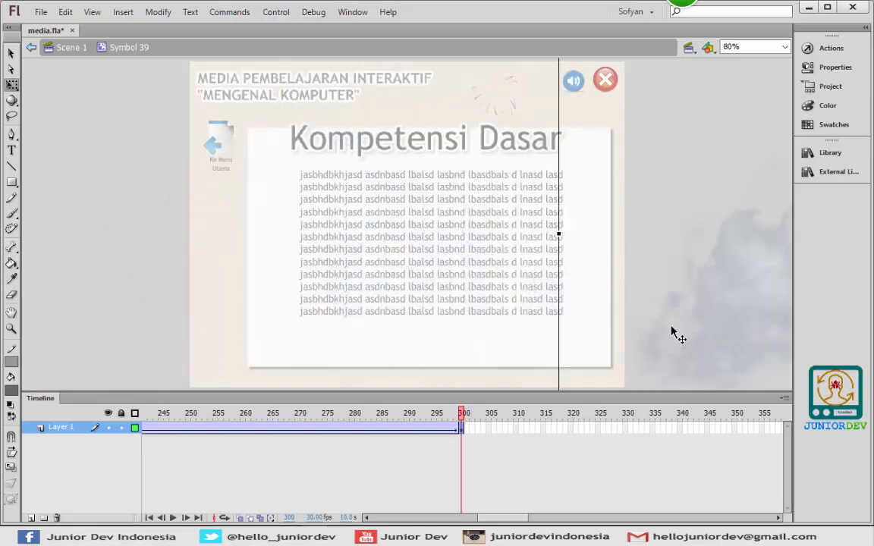
drag(688, 343, 703, 344)
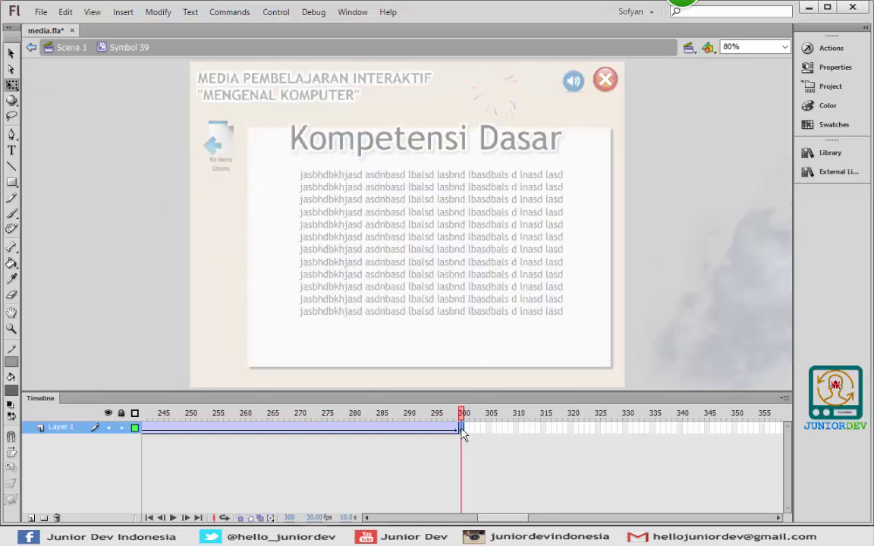
Lengthen the cloud clip's tween by moving its end keyframe to frame 480, return to Scene 1 and save the file
drag(466, 438, 710, 430)
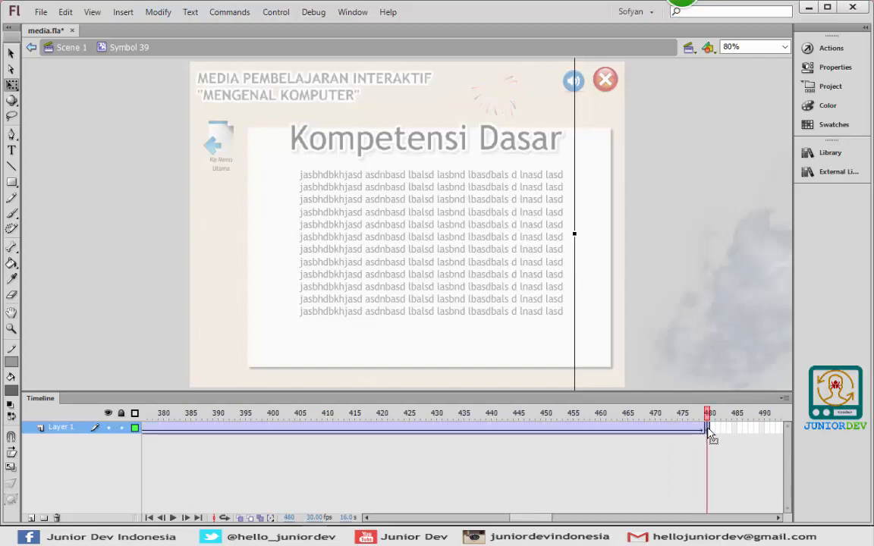
click(71, 49)
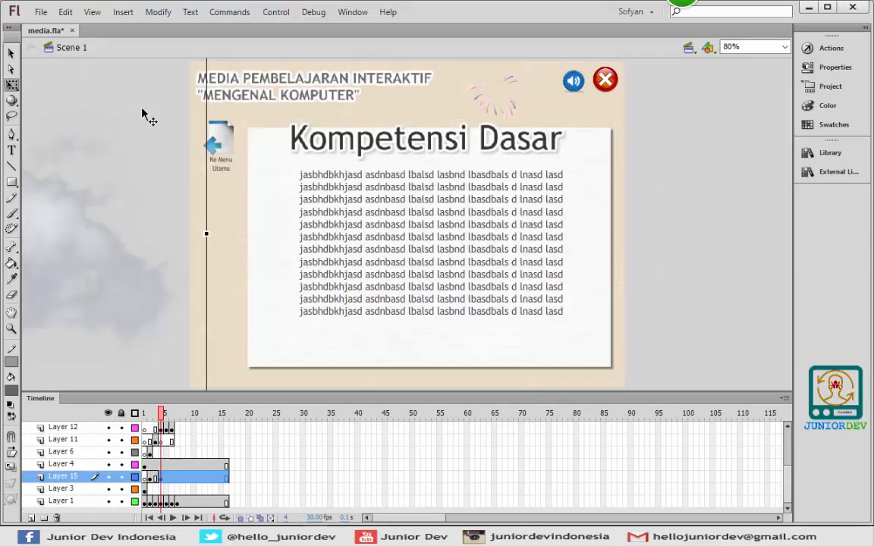
click(712, 175)
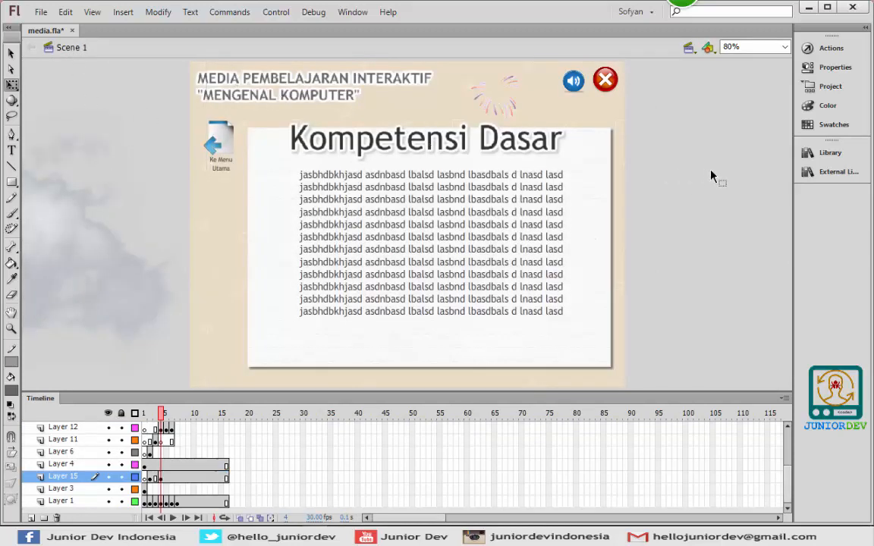
key(ctrl+s)
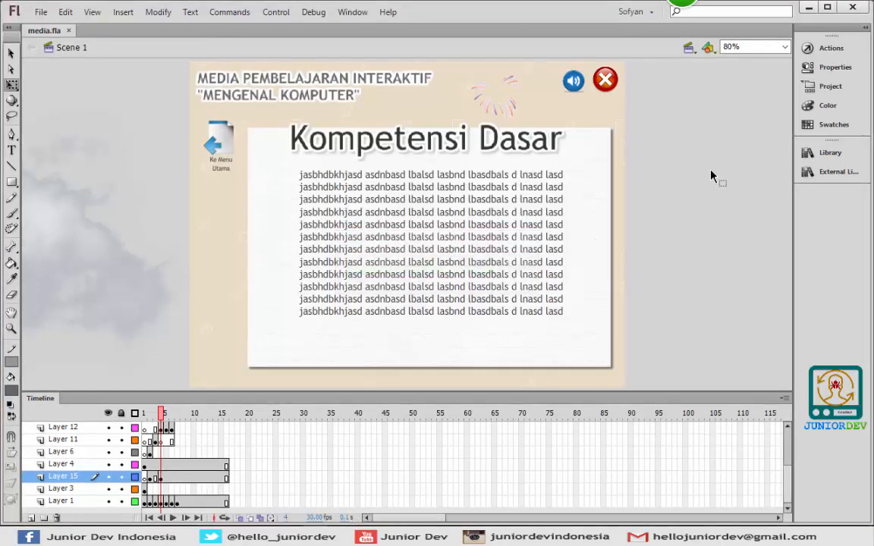
Test the movie with its sound muted, checking the animations on the main menu and Kompetensi Dasar page, and close the preview
click(276, 12)
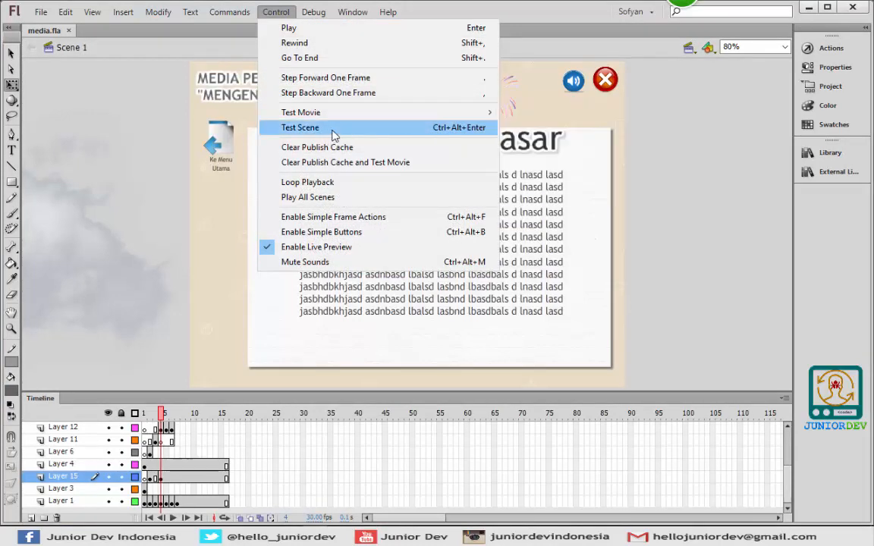
mouse_move(413, 110)
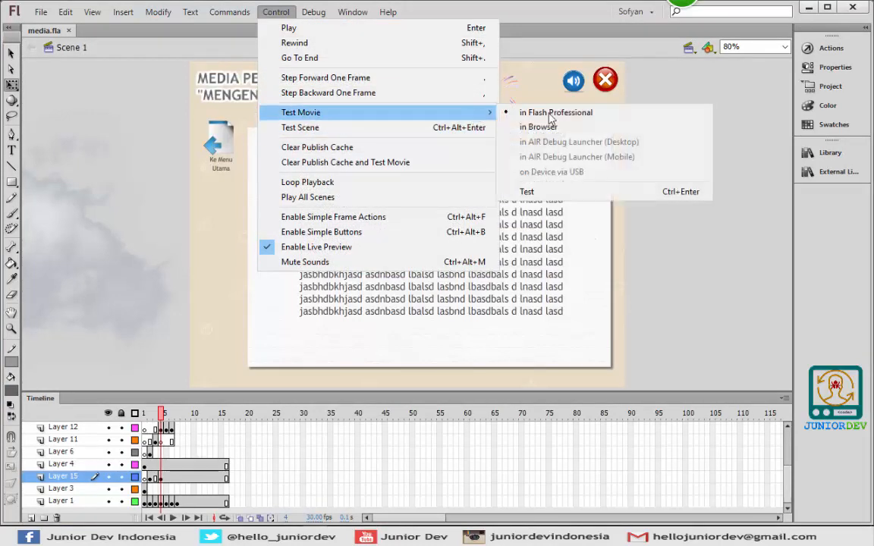
click(553, 192)
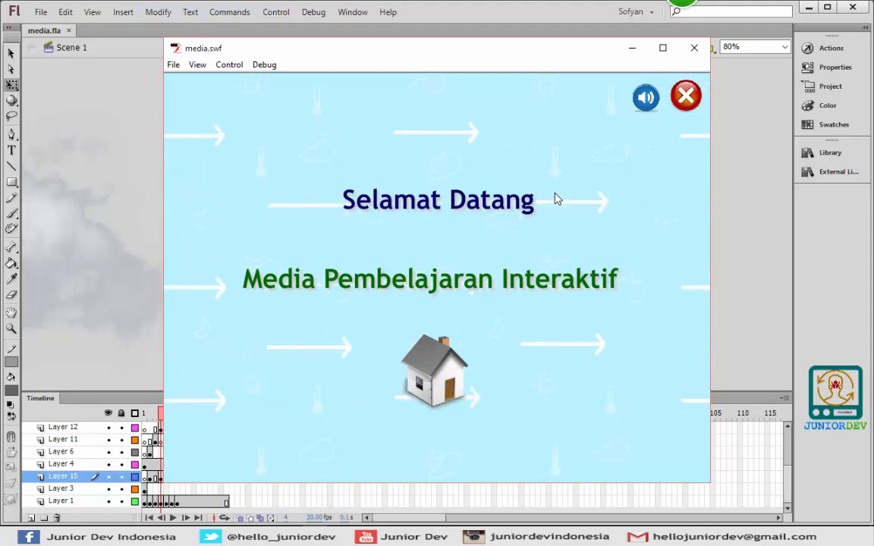
click(645, 102)
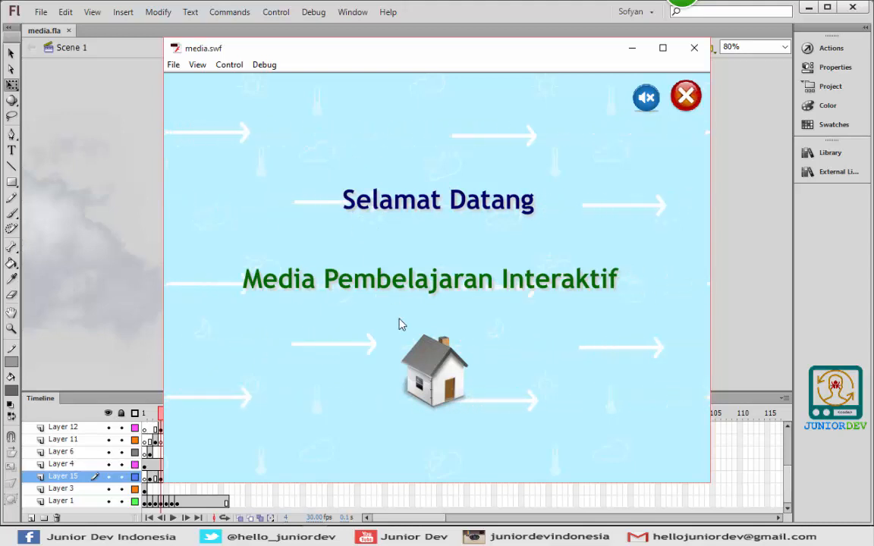
click(434, 369)
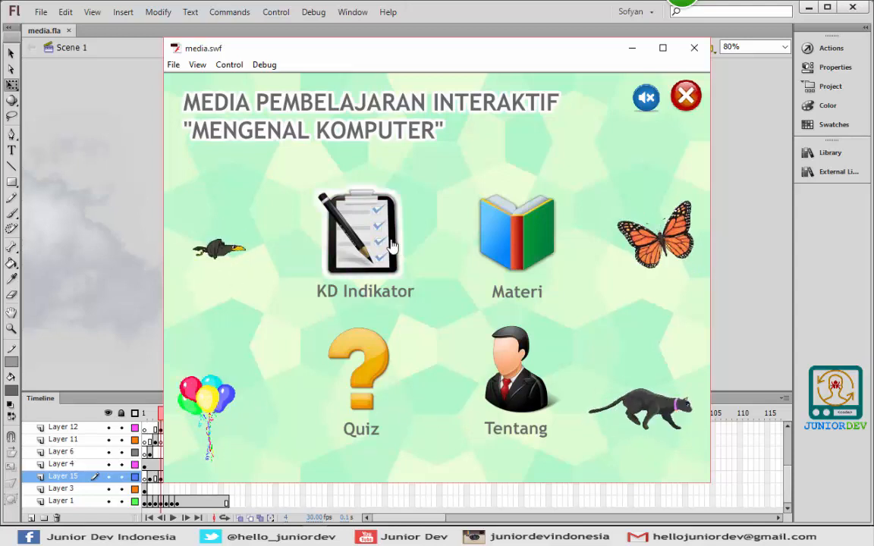
click(360, 232)
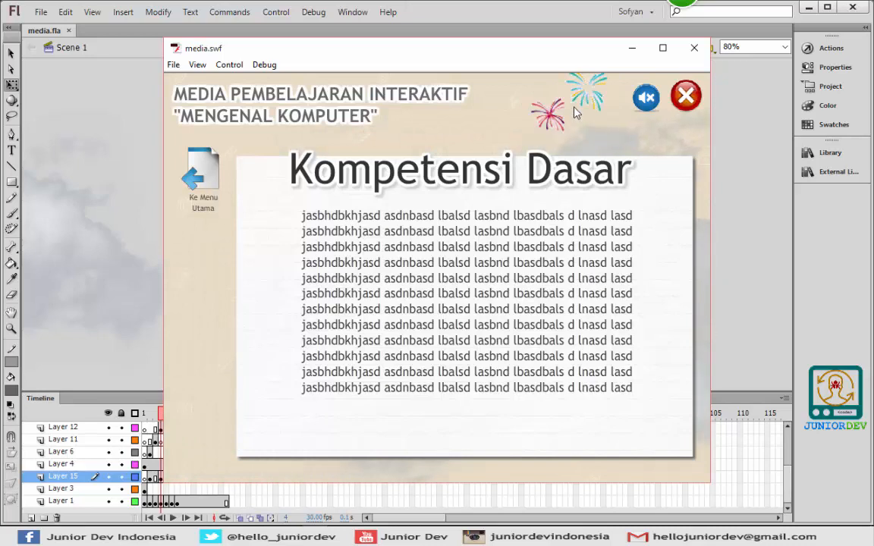
click(694, 49)
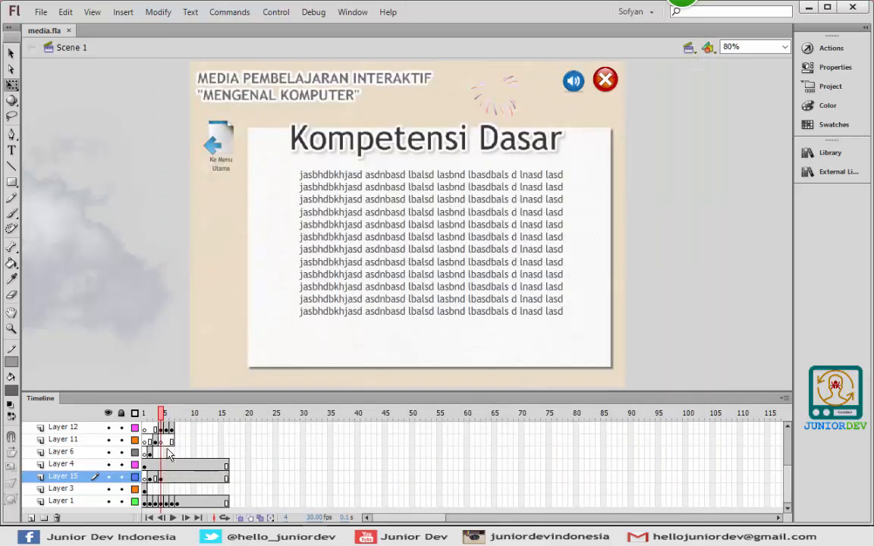
Open the main menu's flying bird clip, Symbol 35, for editing in place and remove its blank frame 2
click(151, 482)
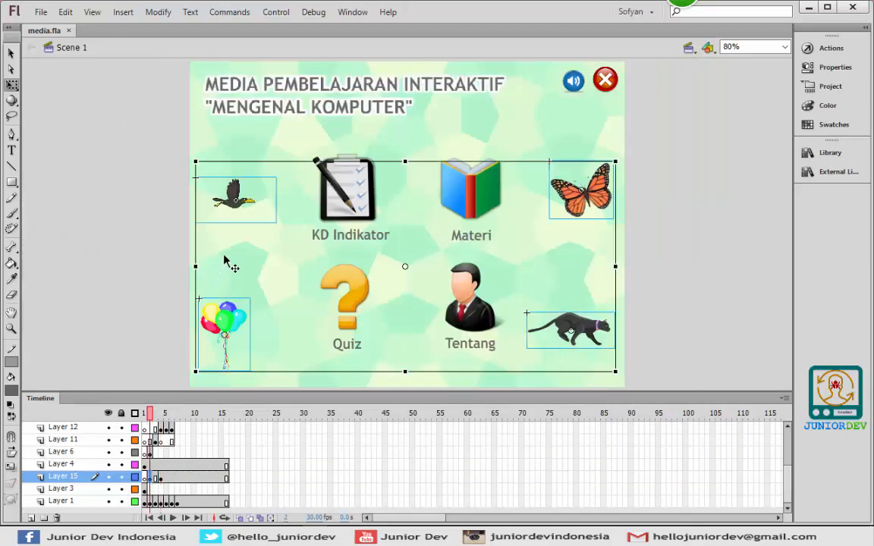
double_click(238, 203)
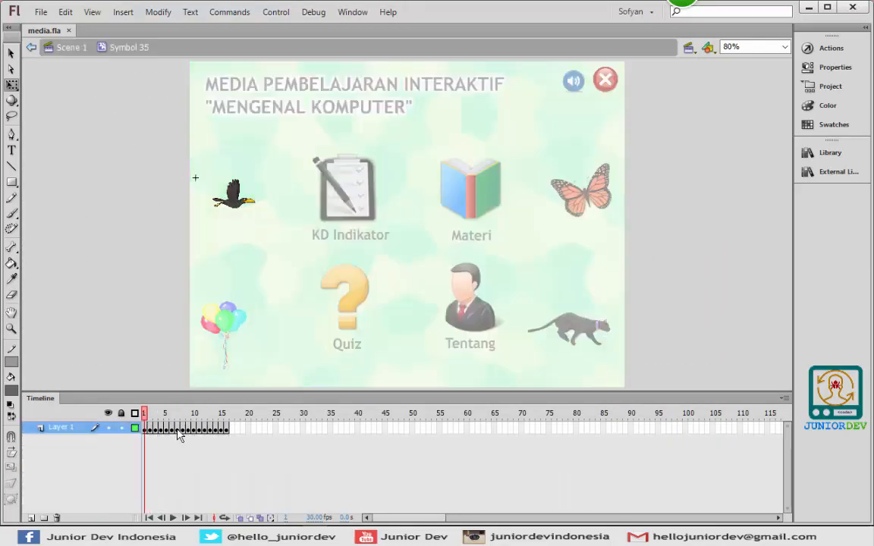
click(151, 430)
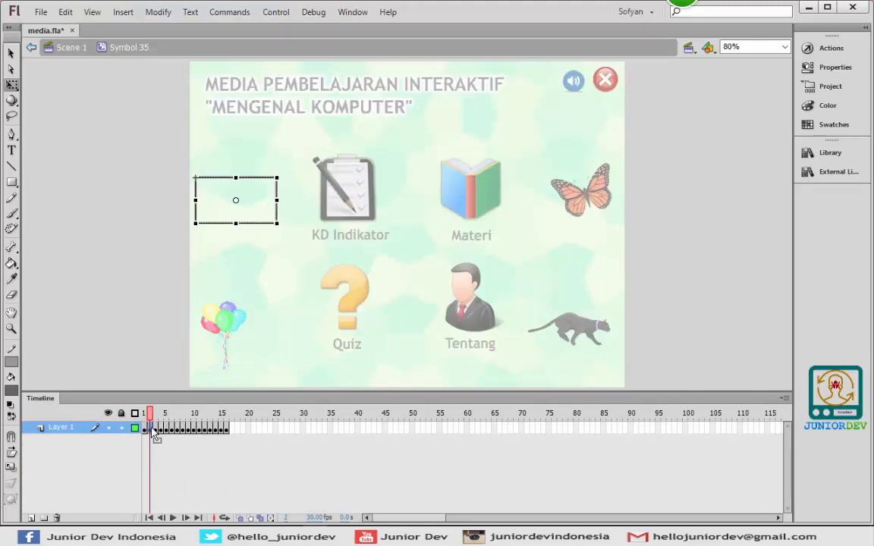
click(227, 430)
drag(226, 429, 141, 429)
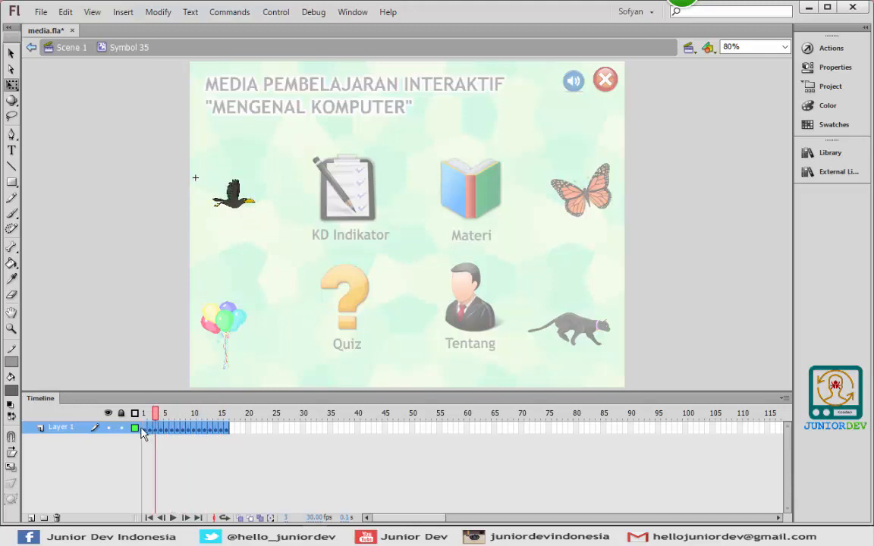
click(151, 430)
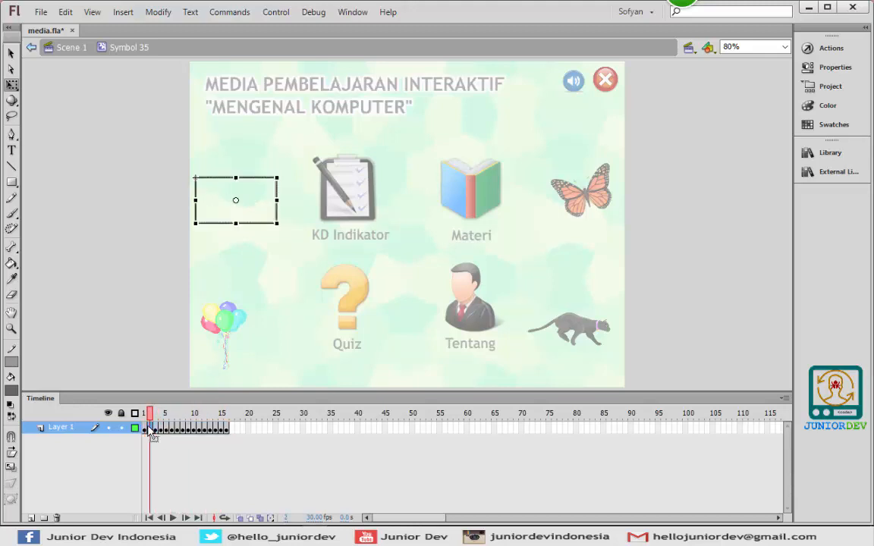
right_click(151, 430)
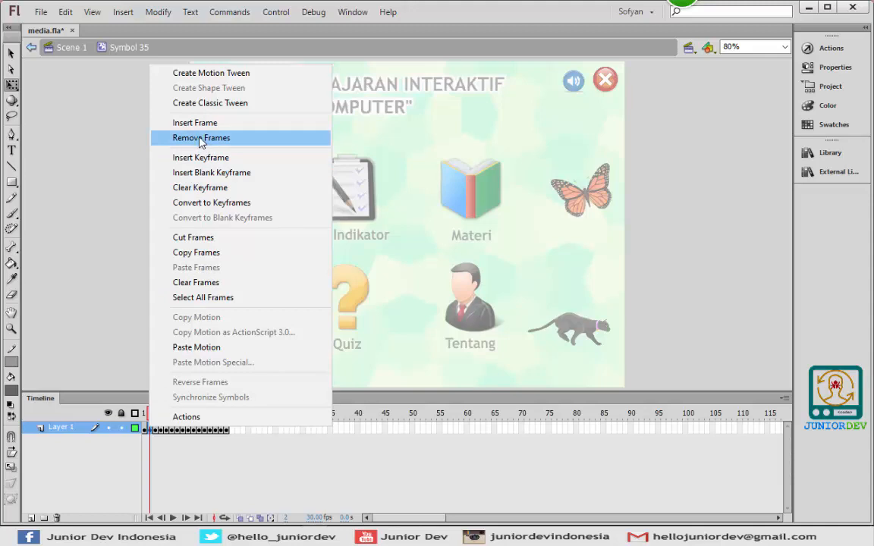
click(156, 138)
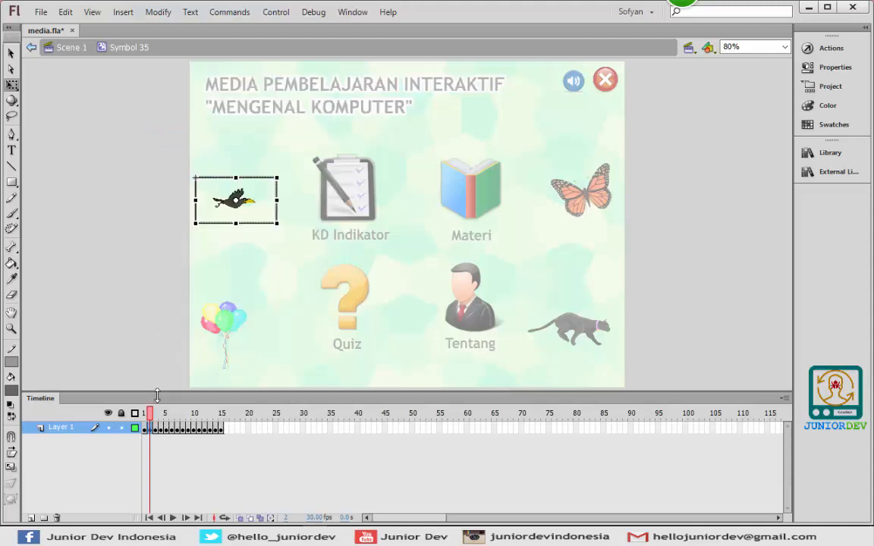
Remove the next four blank frames between the bird poses, one each at frames 3, 4, 5 and 6
click(154, 429)
right_click(155, 430)
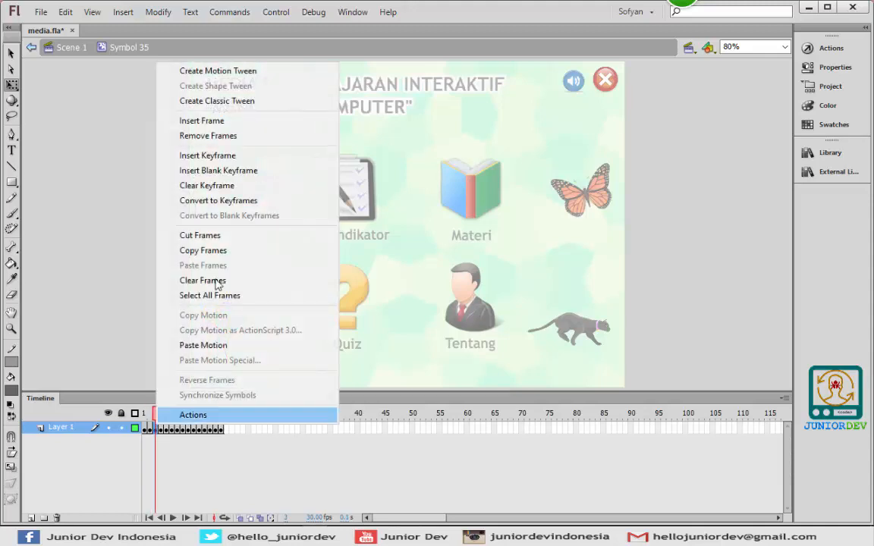
click(214, 136)
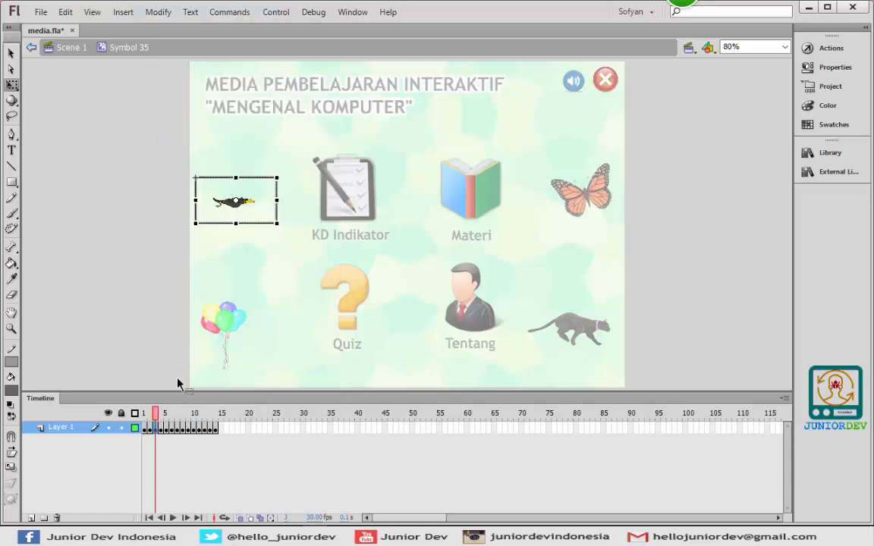
click(162, 429)
right_click(161, 430)
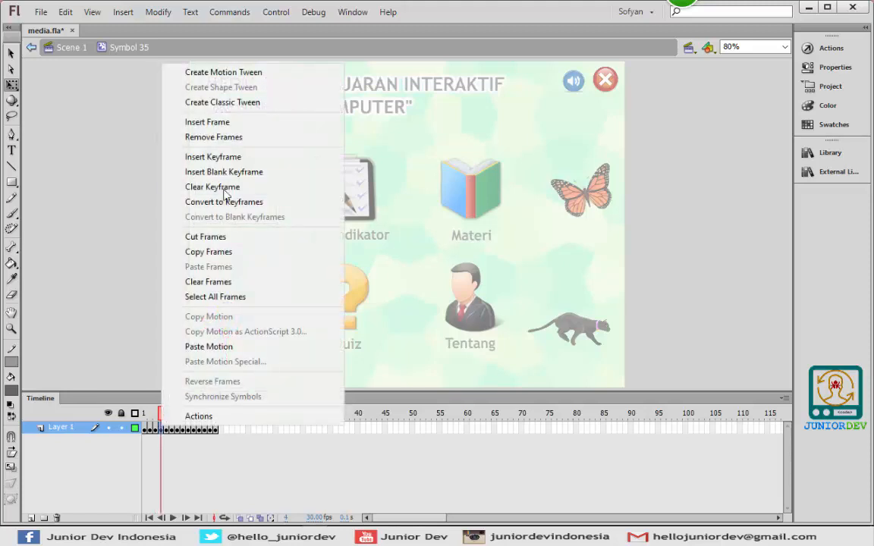
click(228, 139)
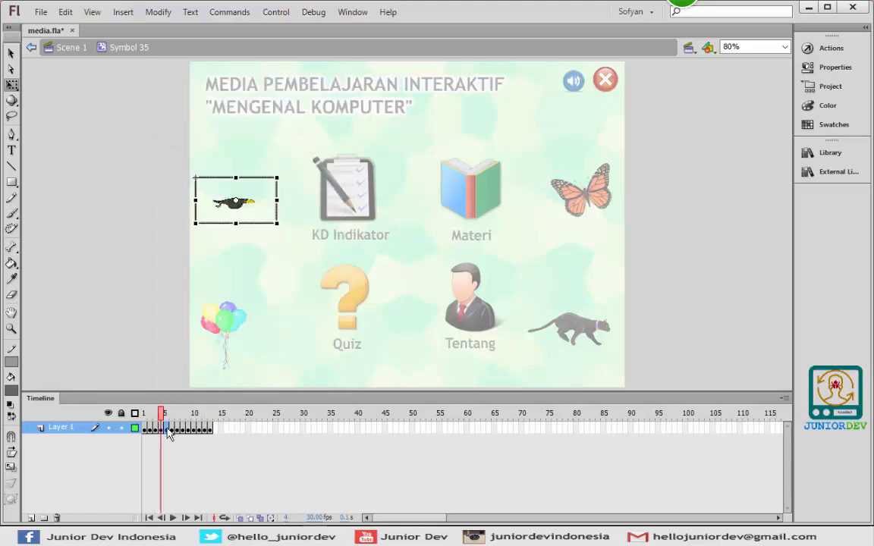
click(167, 429)
right_click(167, 430)
click(235, 139)
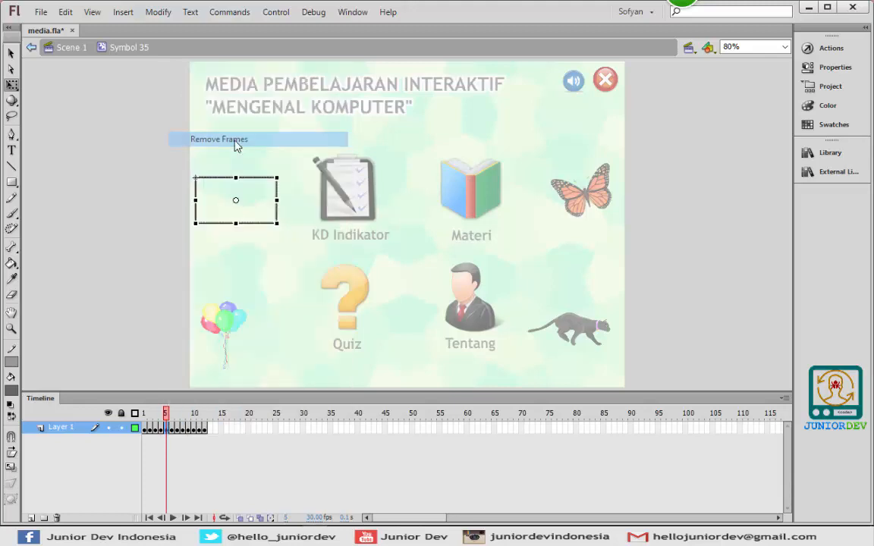
click(172, 430)
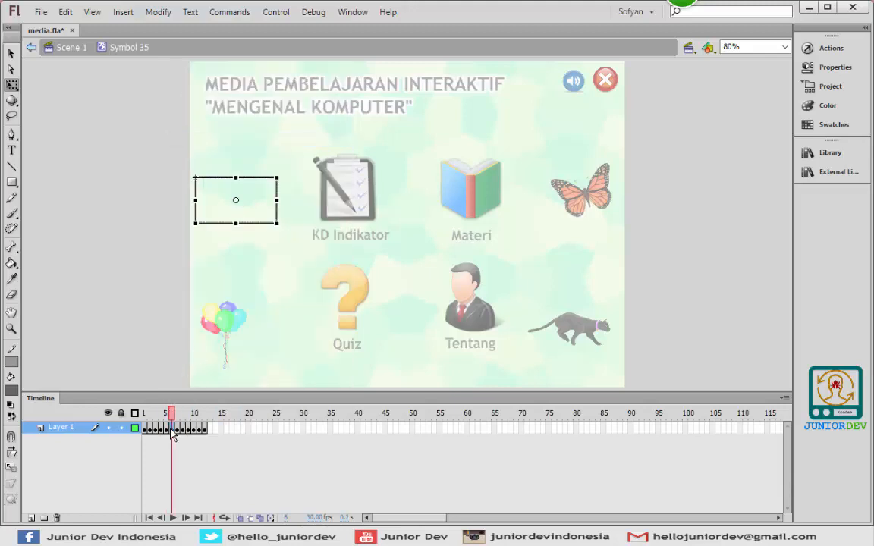
right_click(172, 429)
click(232, 140)
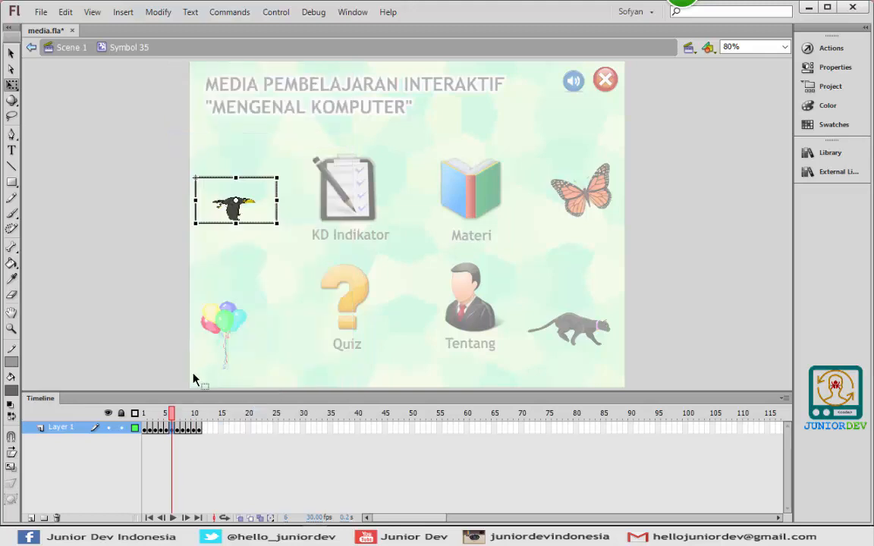
Remove the bird clip's remaining blank frames, one each at frames 7, 8 and 9, and return to Scene 1
click(179, 429)
right_click(178, 429)
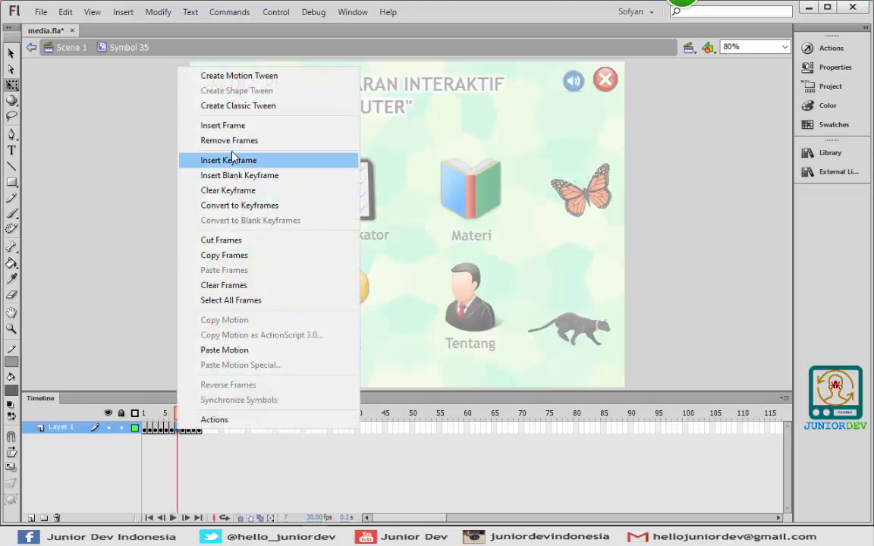
click(232, 141)
click(183, 429)
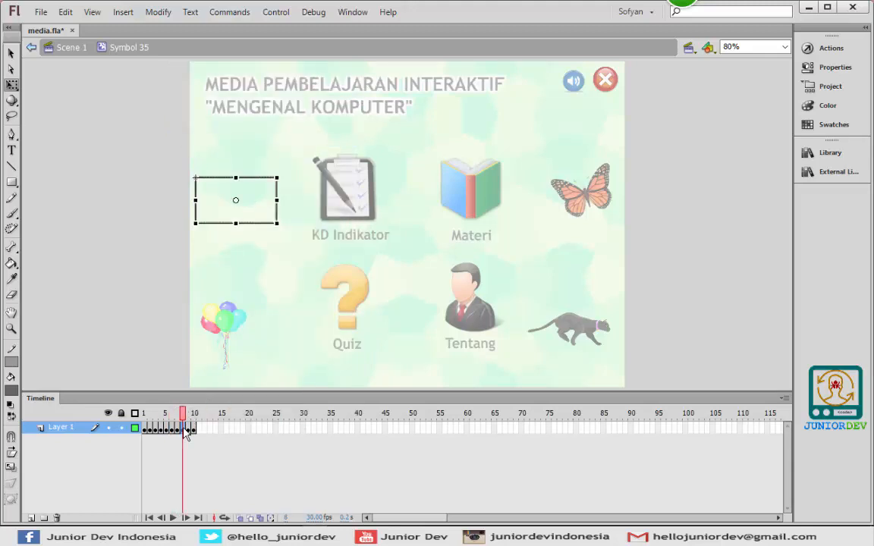
right_click(183, 429)
click(236, 143)
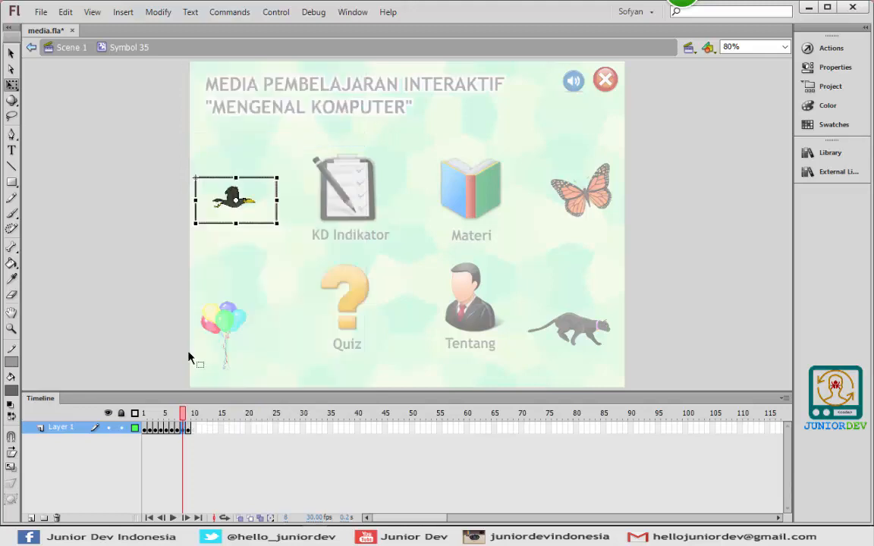
click(190, 431)
right_click(189, 431)
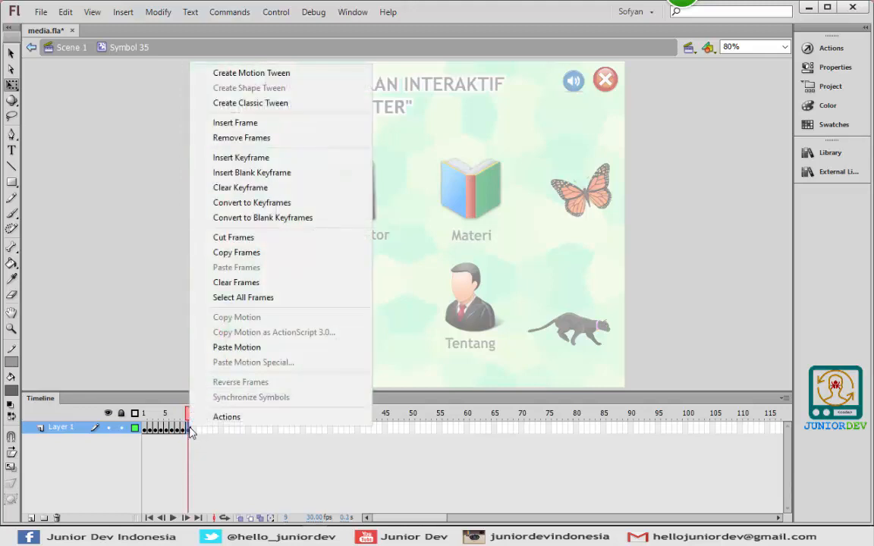
click(246, 139)
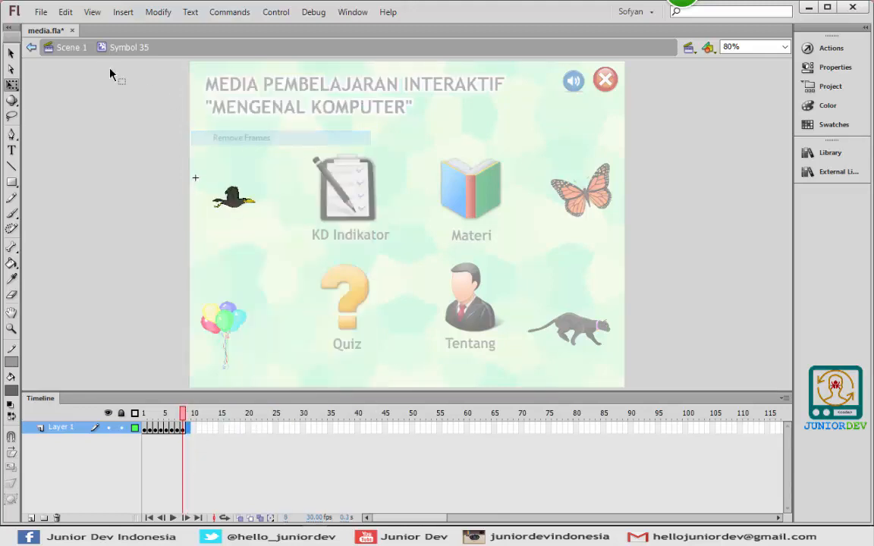
click(64, 47)
Test the movie again, checking the animations on the main menu, Kompetensi Dasar, Materi and Komputer pages, and close the preview
click(278, 12)
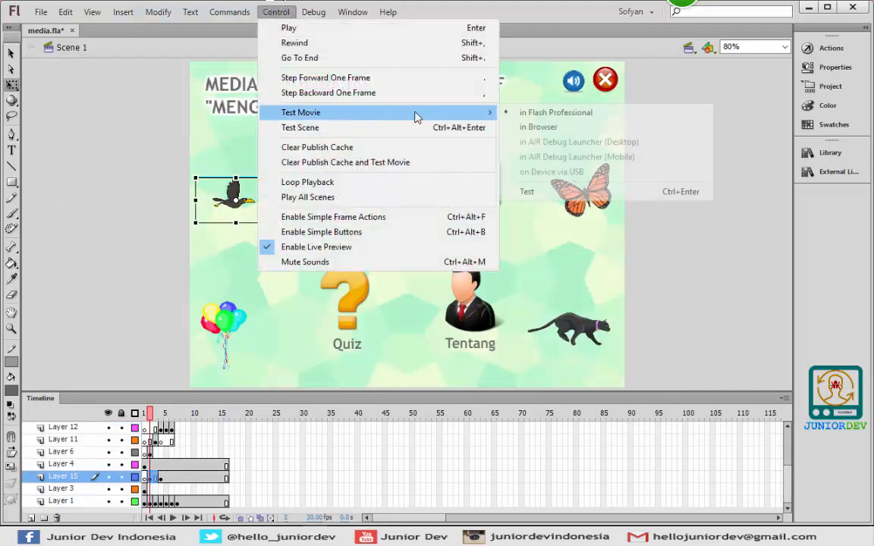
mouse_move(489, 114)
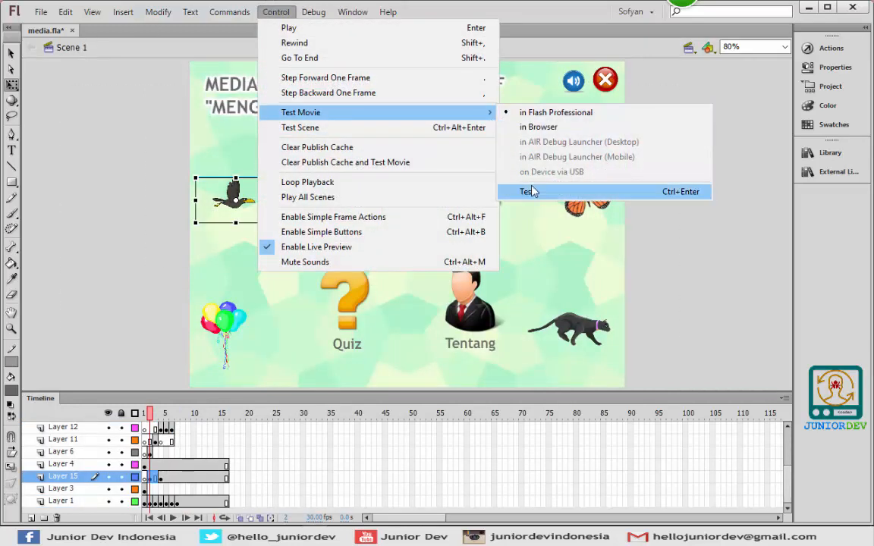
click(531, 191)
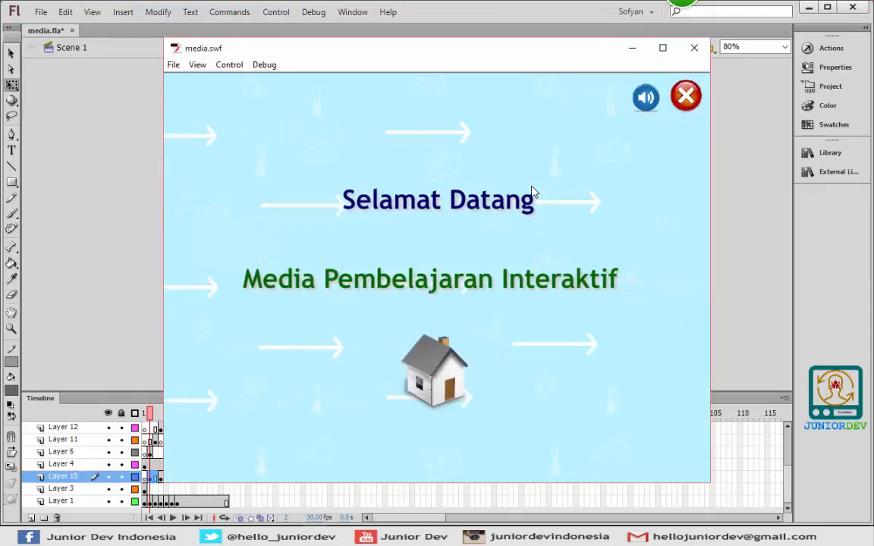
click(438, 364)
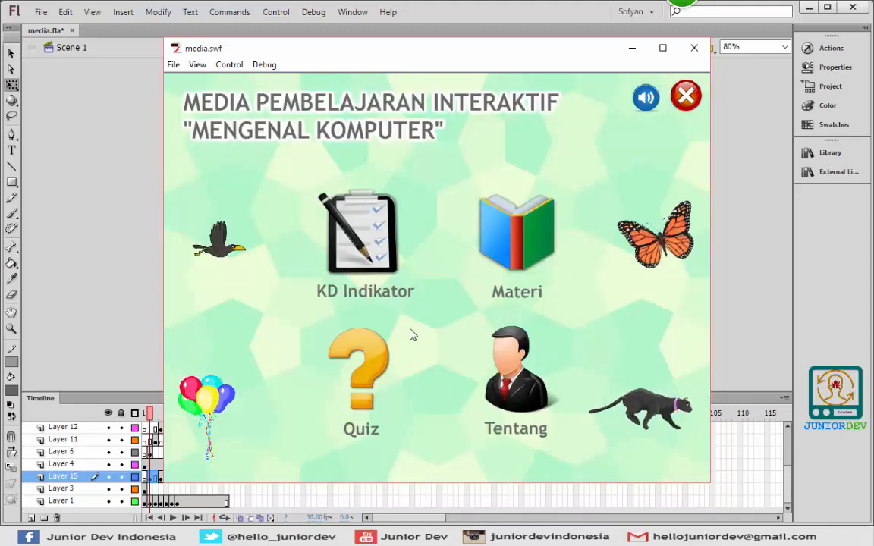
click(366, 227)
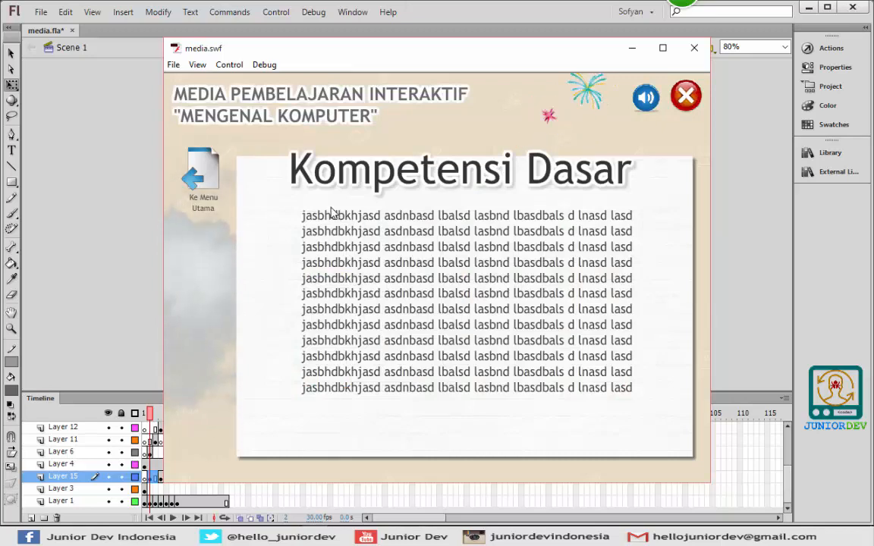
click(209, 178)
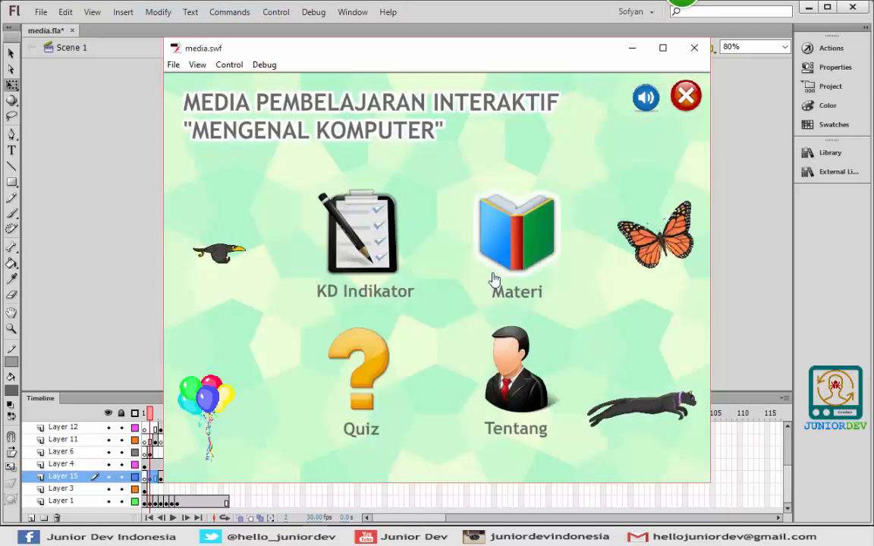
click(551, 249)
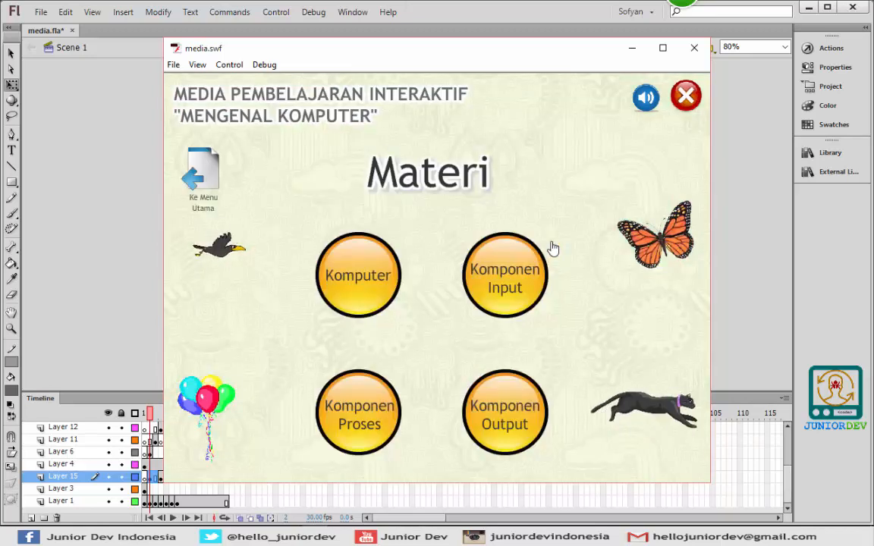
click(365, 277)
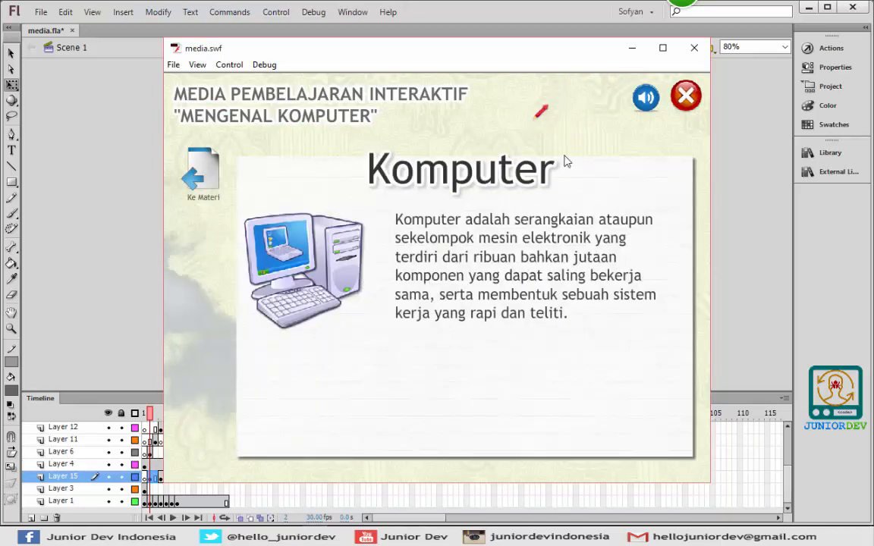
click(201, 175)
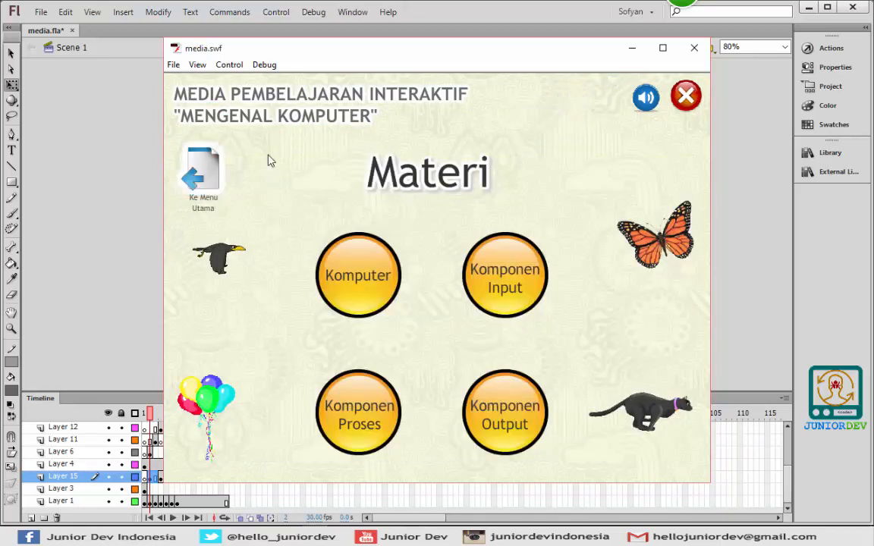
click(695, 48)
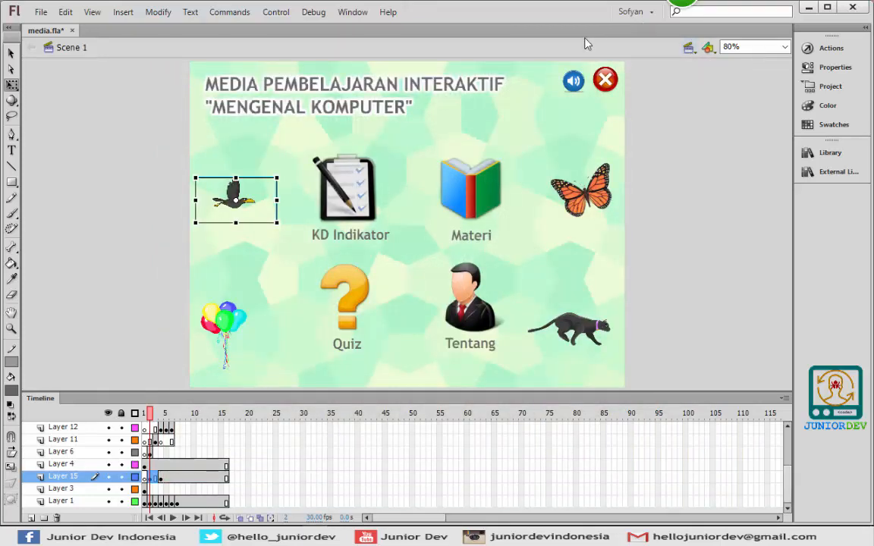